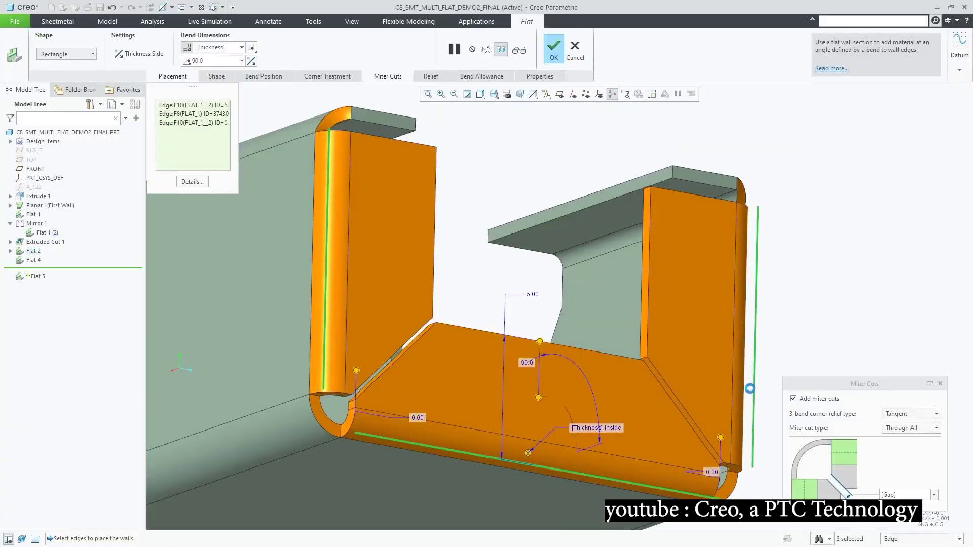
# Complete Flat 5, the flat wall with miter cuts, on the sheet metal part.
pyautogui.middleClick(831, 333)
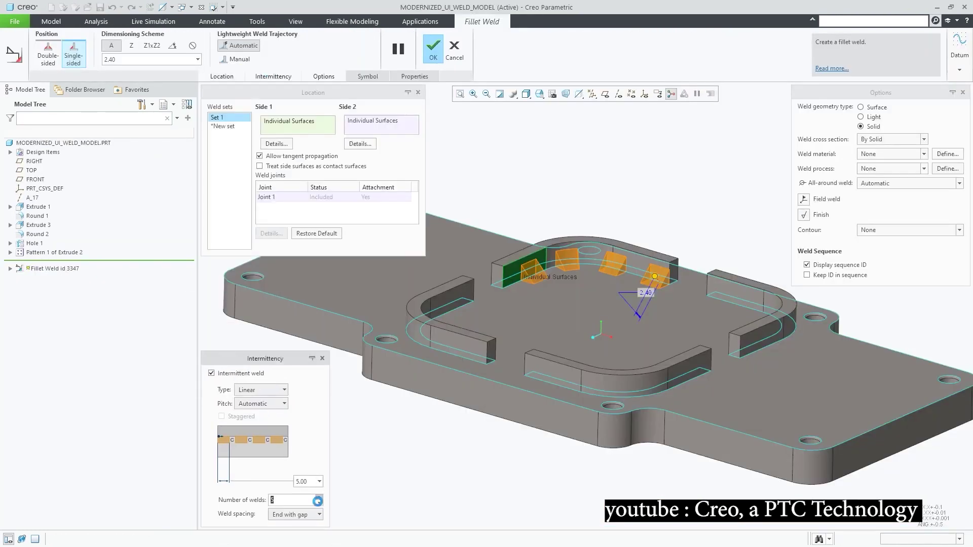
# Set the intermittent fillet weld to 5 welds, with spacing that ends with a weld.
pyautogui.click(319, 497)
pyautogui.click(320, 514)
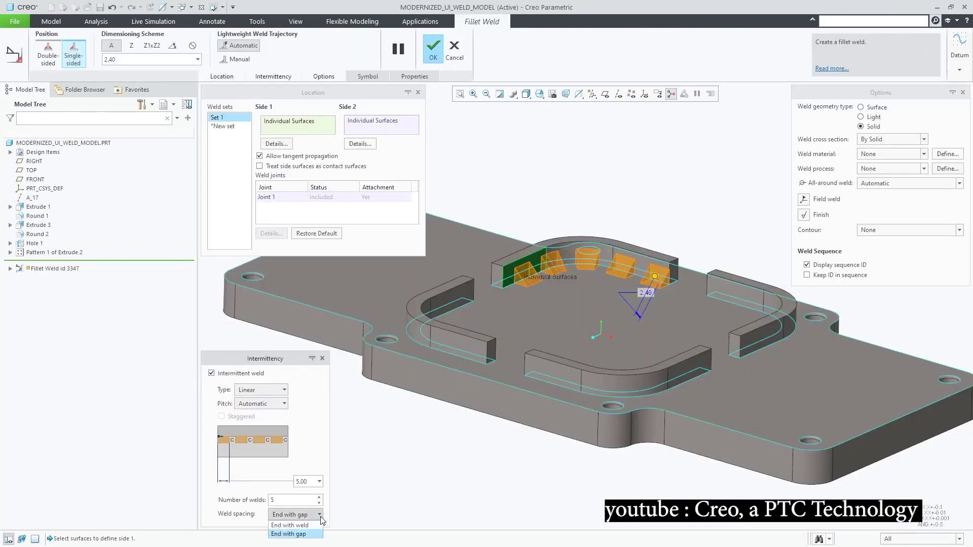
pyautogui.click(314, 528)
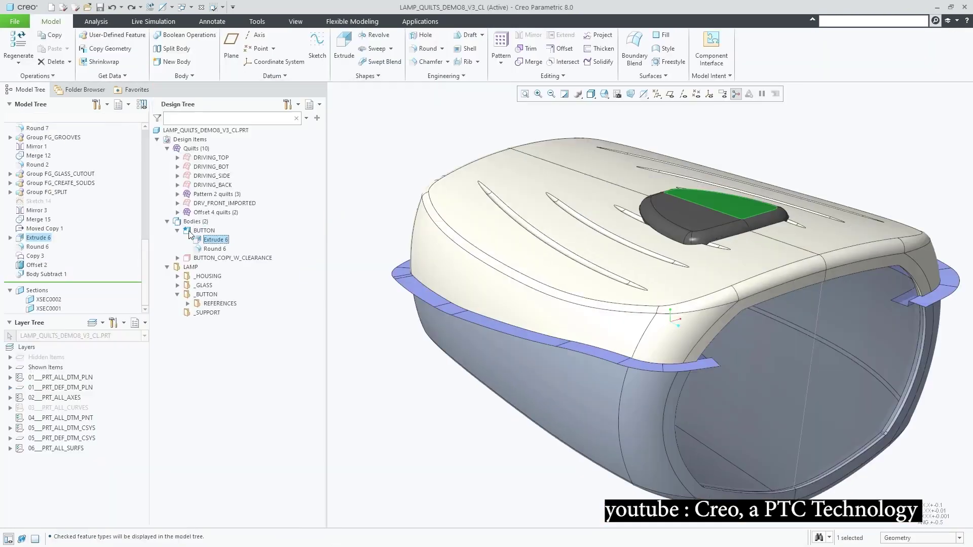
# Move the two button bodies, including BUTTON_COPY_W_CLEARANCE, into the _BUTTON folder.
pyautogui.keyDown('ctrl'); pyautogui.click(206, 259); pyautogui.keyUp('ctrl')
pyautogui.moveTo(207, 260); pyautogui.dragTo(212, 297)
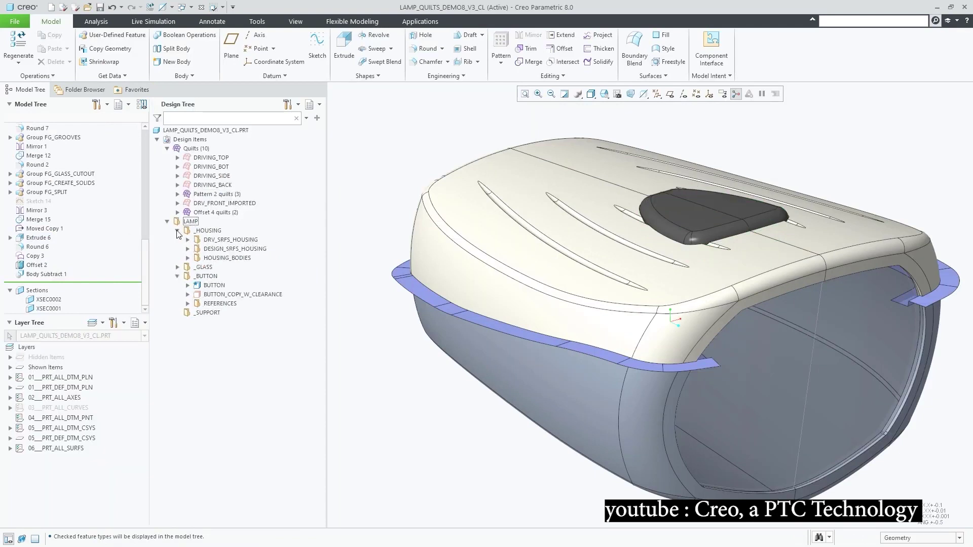
# Inspect the DRIVING_BOT and DRIVING_SIDE quilts, selecting a round feature under DRIVING_SIDE.
pyautogui.click(232, 194)
pyautogui.click(234, 202)
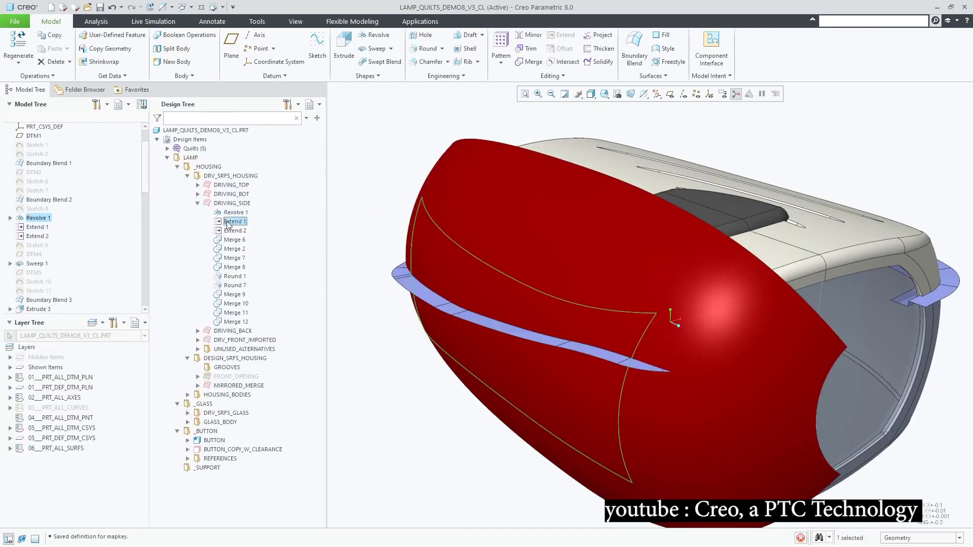
pyautogui.click(234, 267)
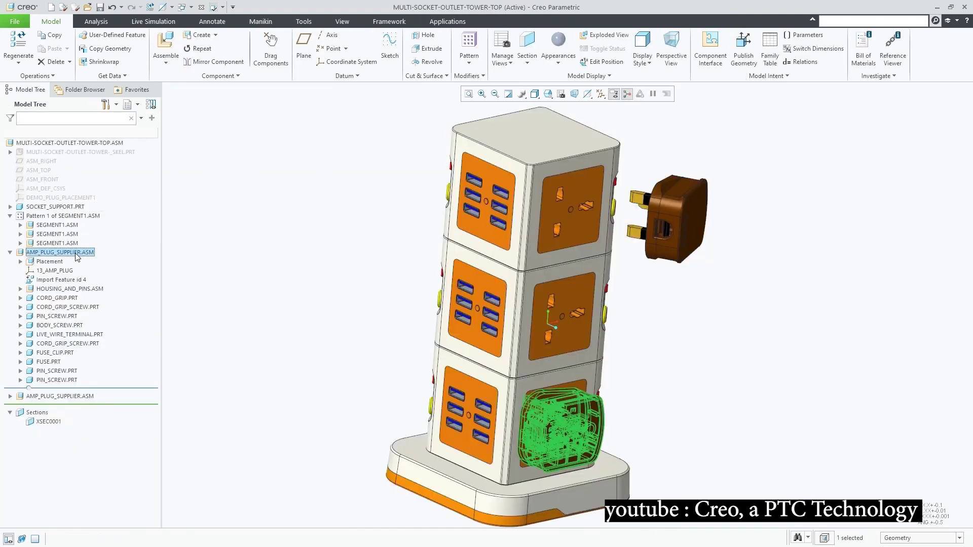
# Embed the components of AMP_PLUG_SUPPLIER.ASM, checking the preview with not-embedded parts hidden and shown.
pyautogui.rightClick(76, 252)
pyautogui.moveTo(176, 421)
pyautogui.click(225, 421)
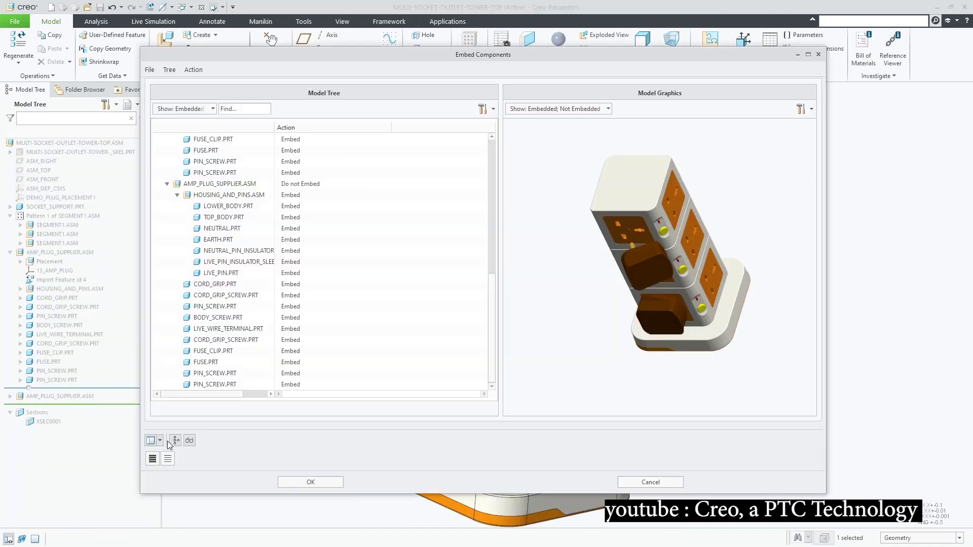
pyautogui.click(598, 107)
pyautogui.click(512, 145)
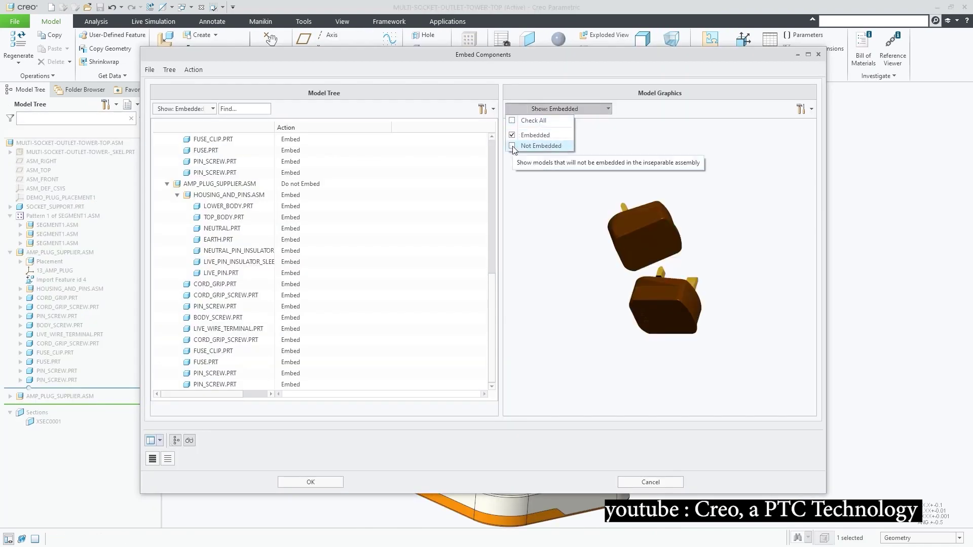
pyautogui.click(512, 146)
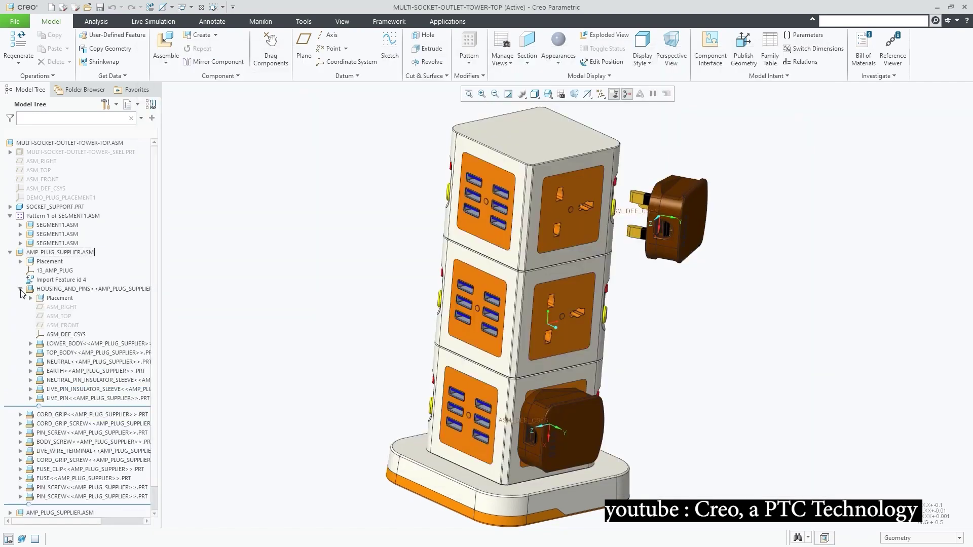
pyautogui.click(13, 61)
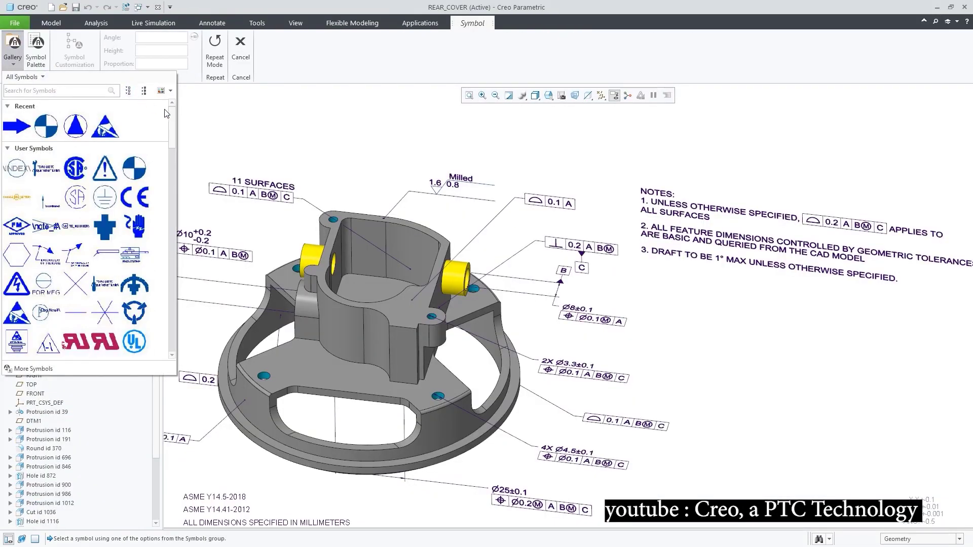
# Display the symbol gallery as Large Thumbnails with Names.
pyautogui.moveTo(172, 113); pyautogui.dragTo(172, 160)
pyautogui.click(170, 90)
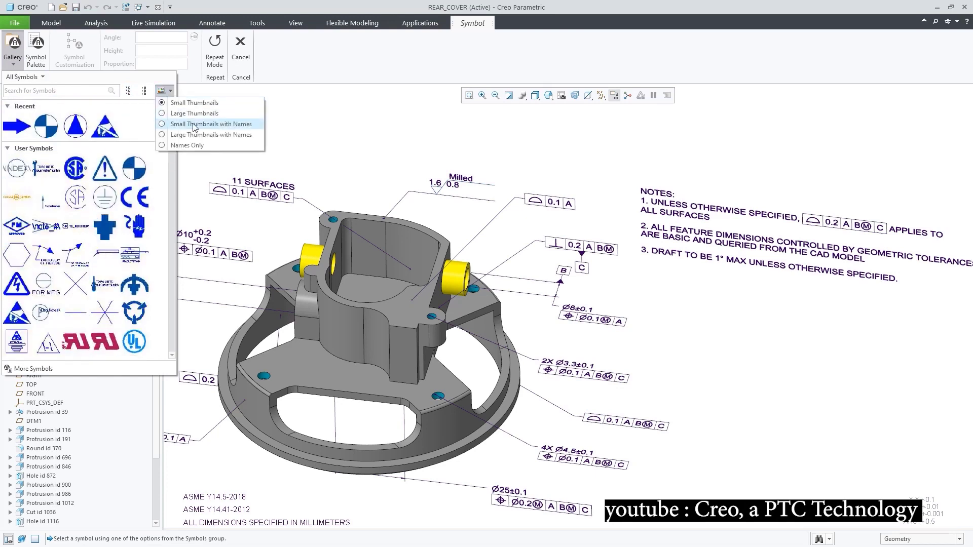
pyautogui.click(204, 135)
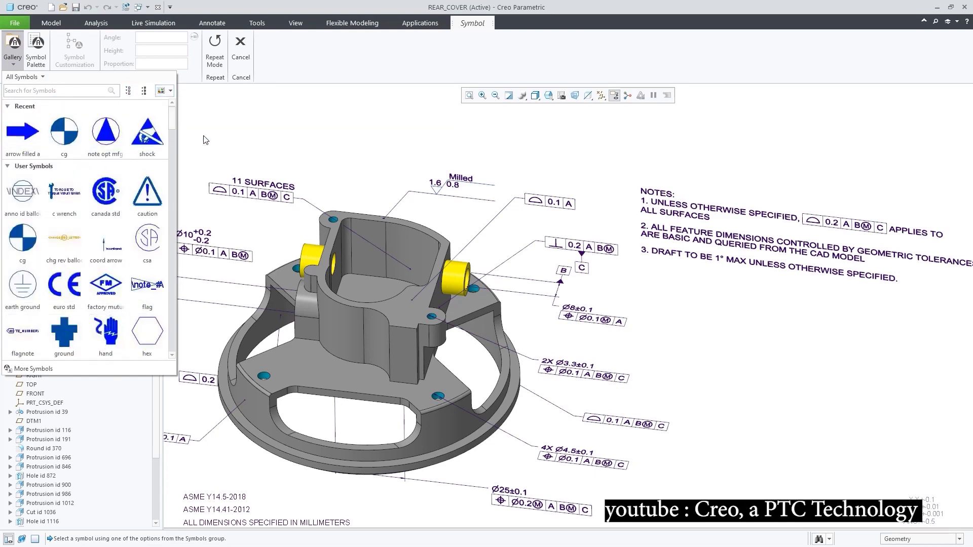
# Search the gallery for 'flag' and attach the flag symbol to the rear cover's top surface.
pyautogui.click(67, 93)
pyautogui.write('flag')
pyautogui.click(99, 129)
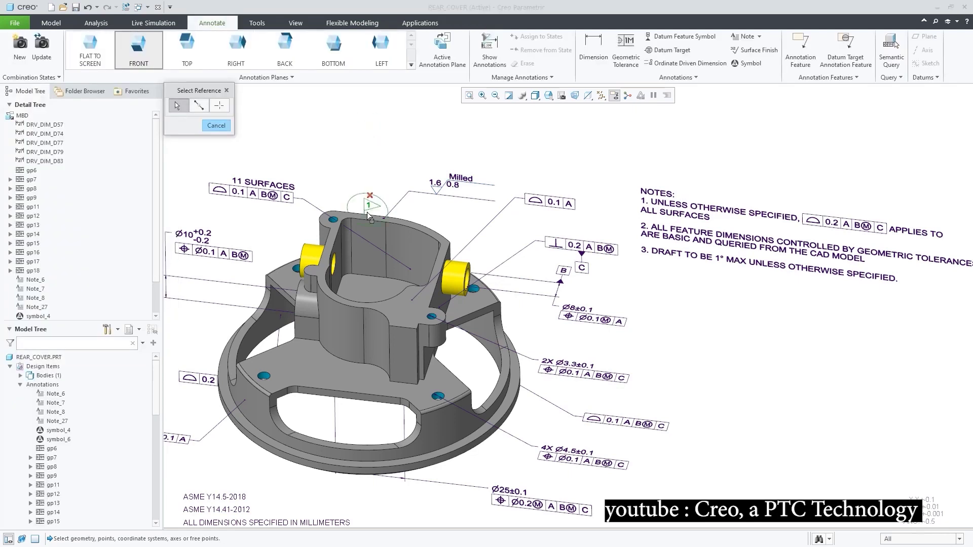
pyautogui.click(370, 230)
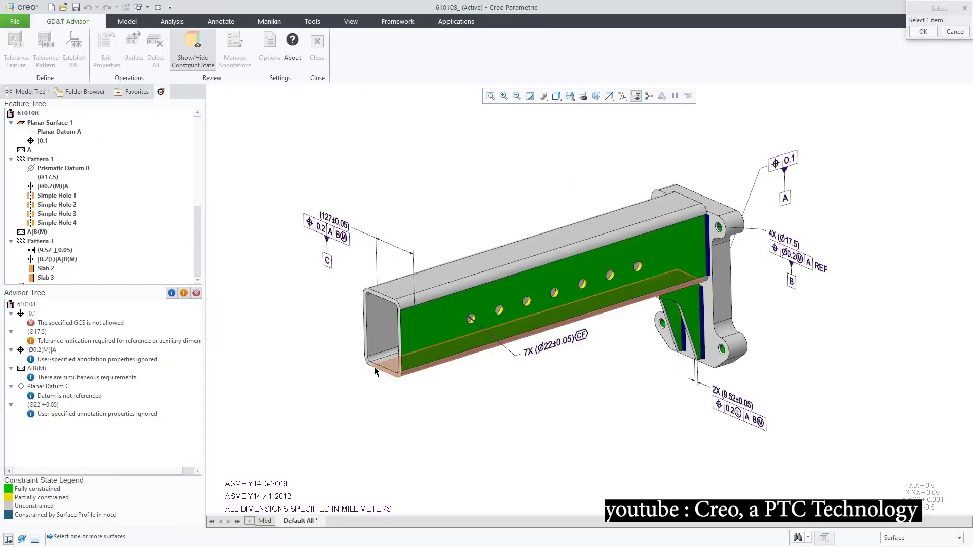
# Accept the tube's planar surface and give it a 0.5 Profile of a Surface tolerance to datums A and B(M).
pyautogui.click(375, 371)
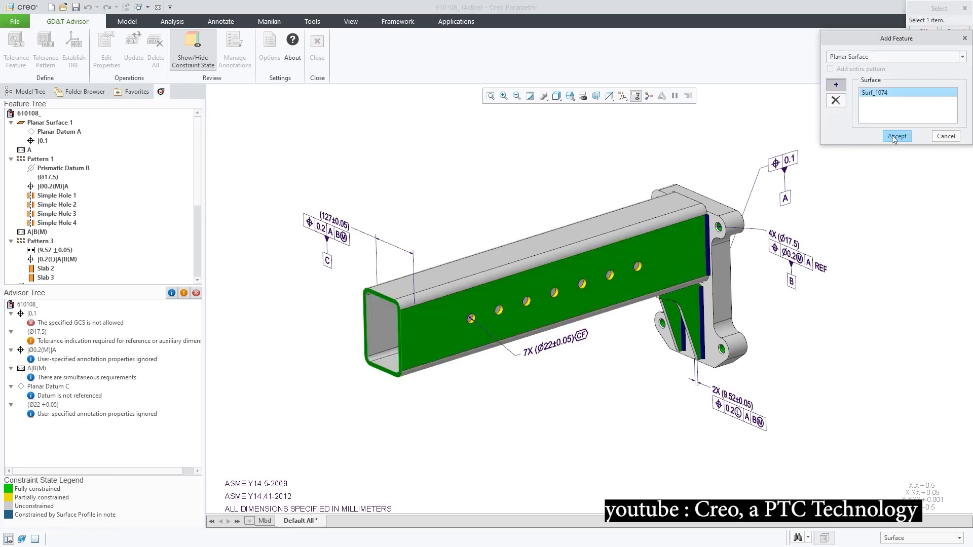
pyautogui.click(895, 137)
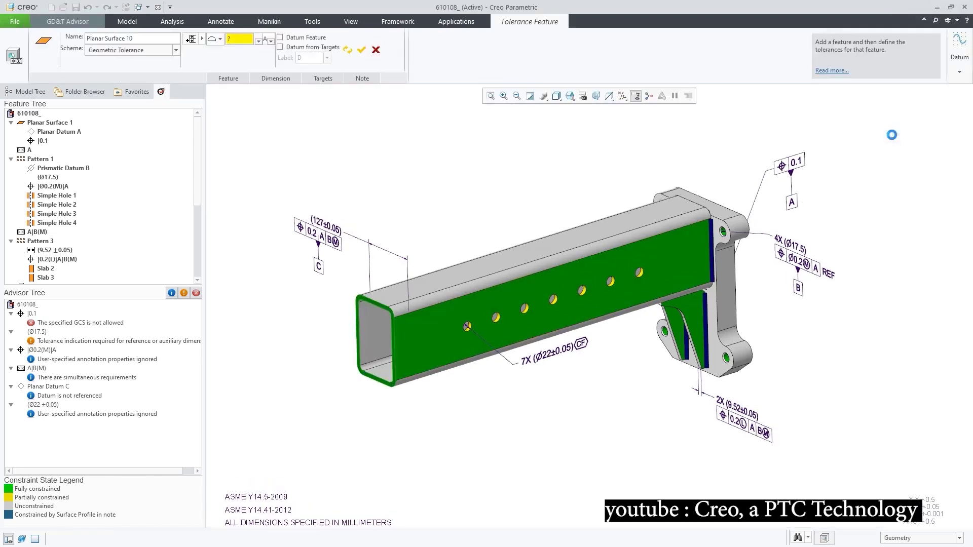
pyautogui.click(218, 41)
pyautogui.click(248, 114)
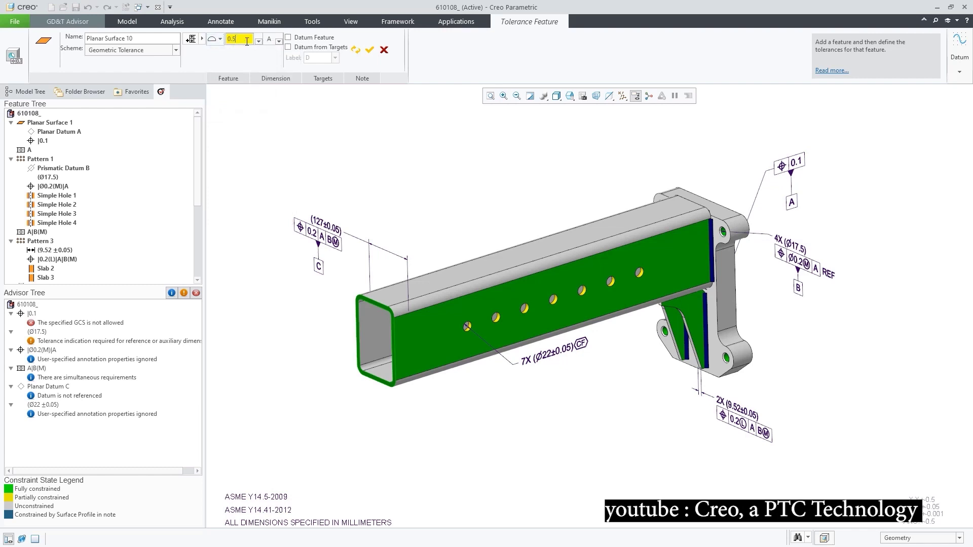
pyautogui.click(279, 43)
pyautogui.click(296, 65)
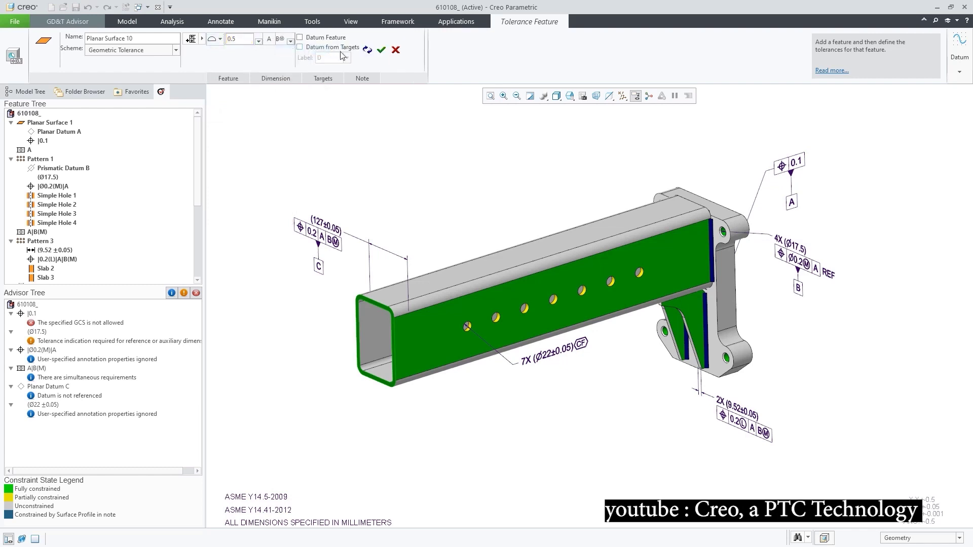
pyautogui.click(381, 50)
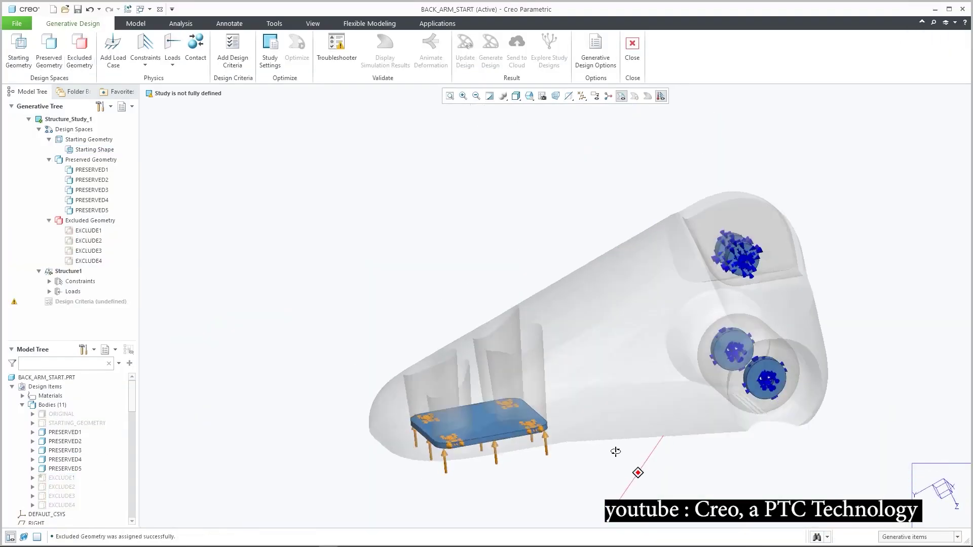
# Define design criteria: limit mass to 1.5 kg, add constraints, and assign AL-SI-CU_ALLOY_CAST.
pyautogui.click(233, 51)
pyautogui.write('1.5')
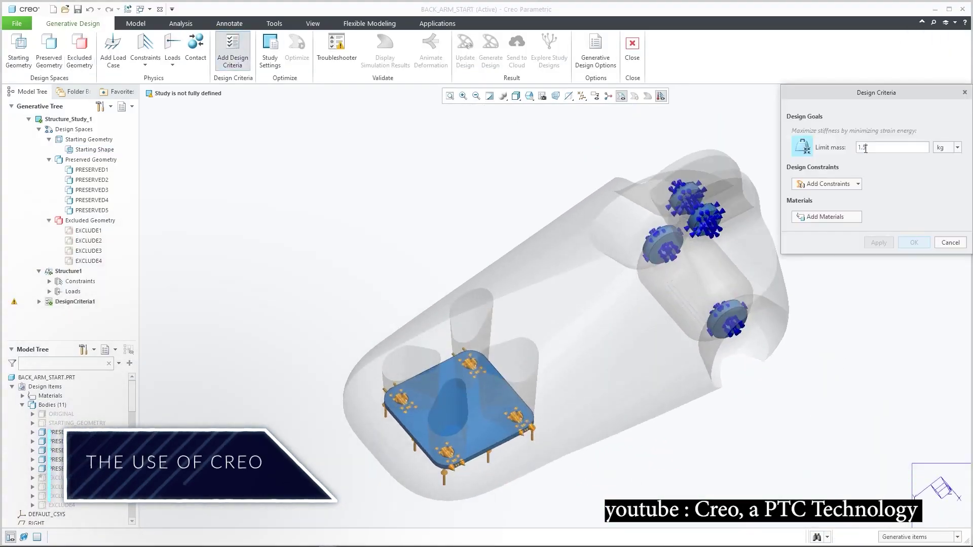
pyautogui.click(826, 205)
pyautogui.click(831, 272)
pyautogui.scroll(-2, 133, 405)
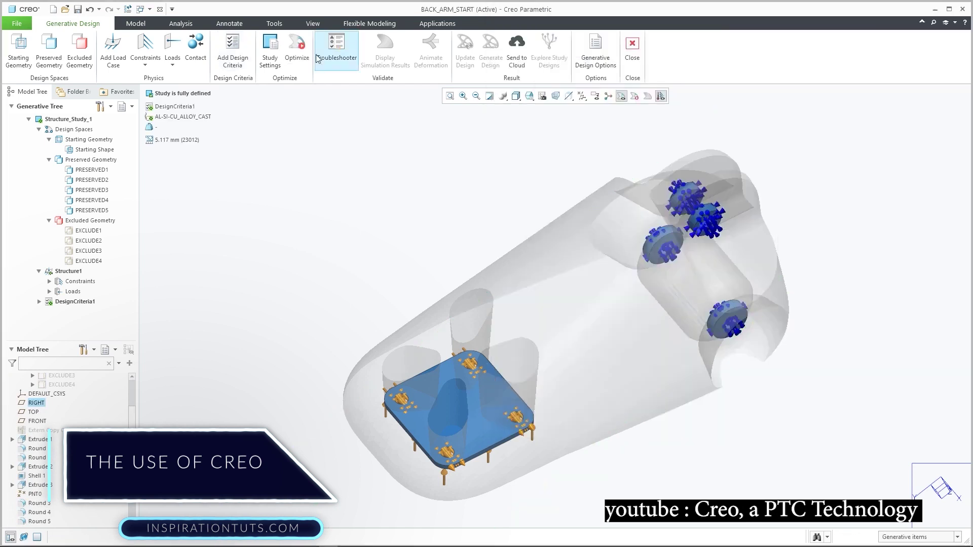
# Optimize the generative study and generate the Reconstructed design into the part.
pyautogui.click(297, 51)
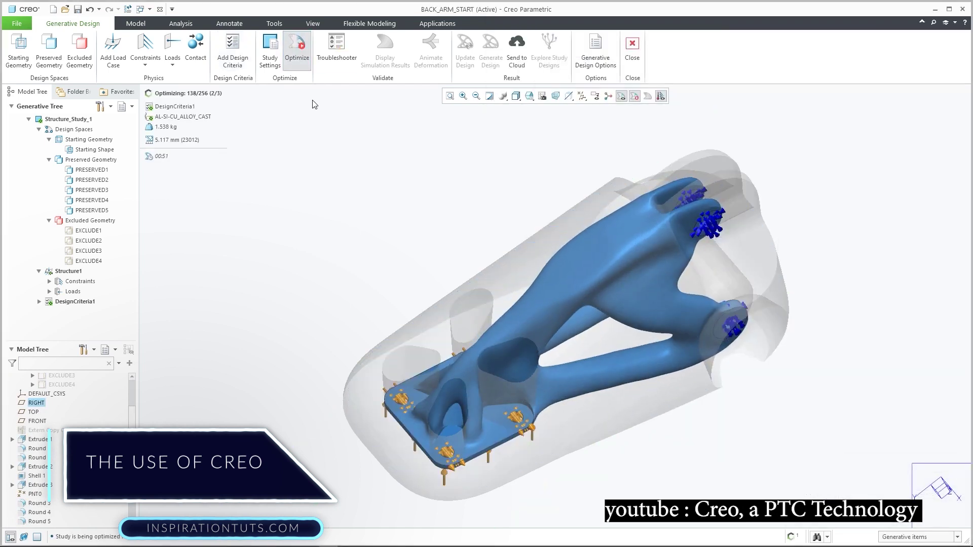
pyautogui.click(491, 51)
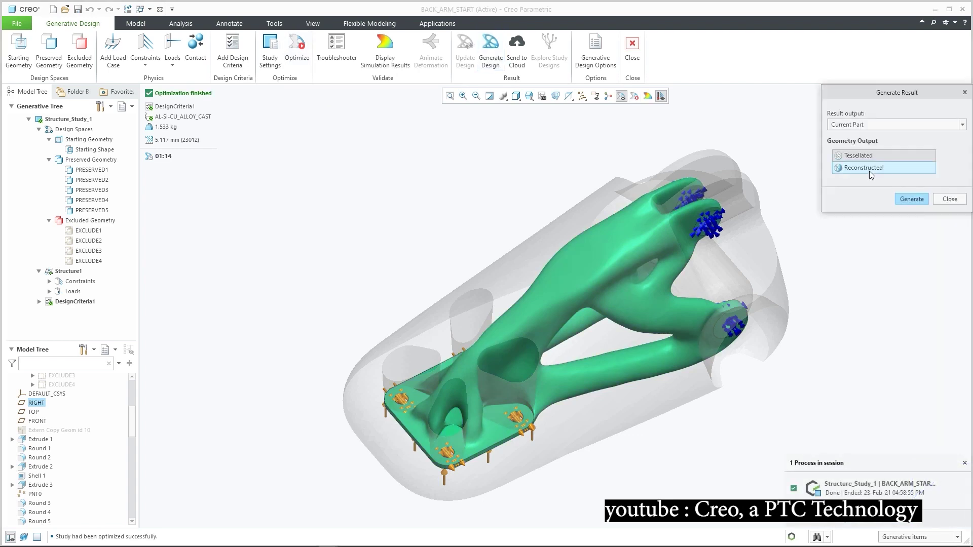
pyautogui.click(869, 172)
pyautogui.click(914, 228)
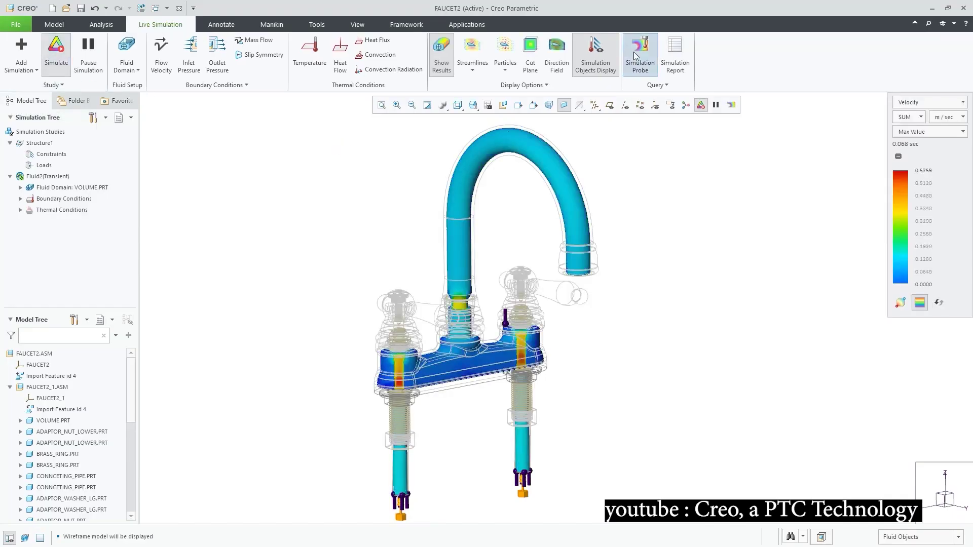
# Probe the flow velocity, then view the faucet flow with particles and a direction field.
pyautogui.click(640, 51)
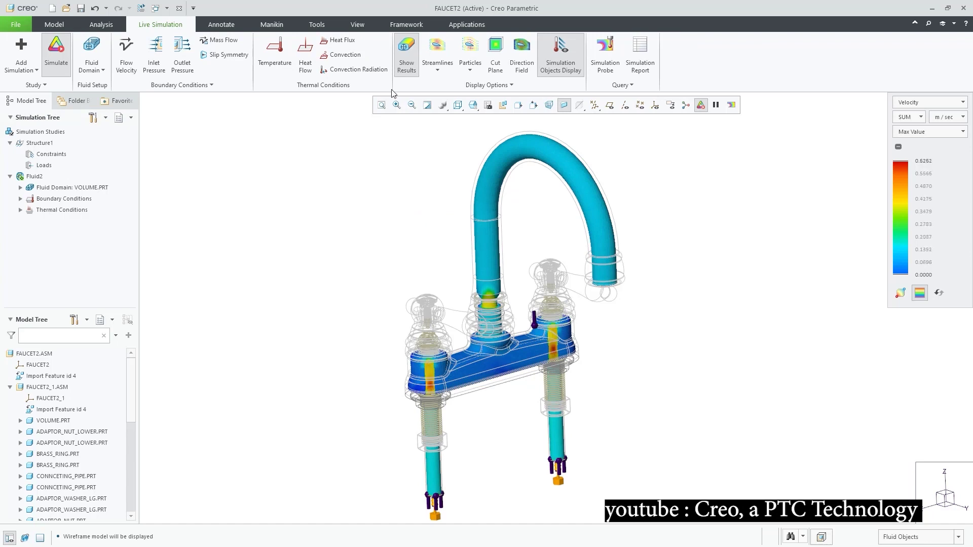
pyautogui.click(406, 53)
pyautogui.click(470, 53)
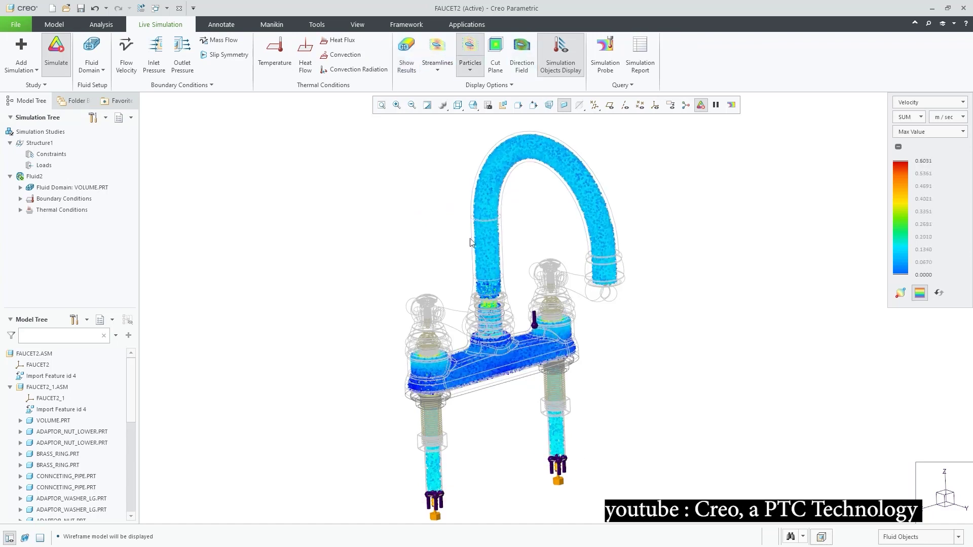
pyautogui.click(522, 51)
# Show the results shading on the faucet coloured by Temperature.
pyautogui.click(406, 54)
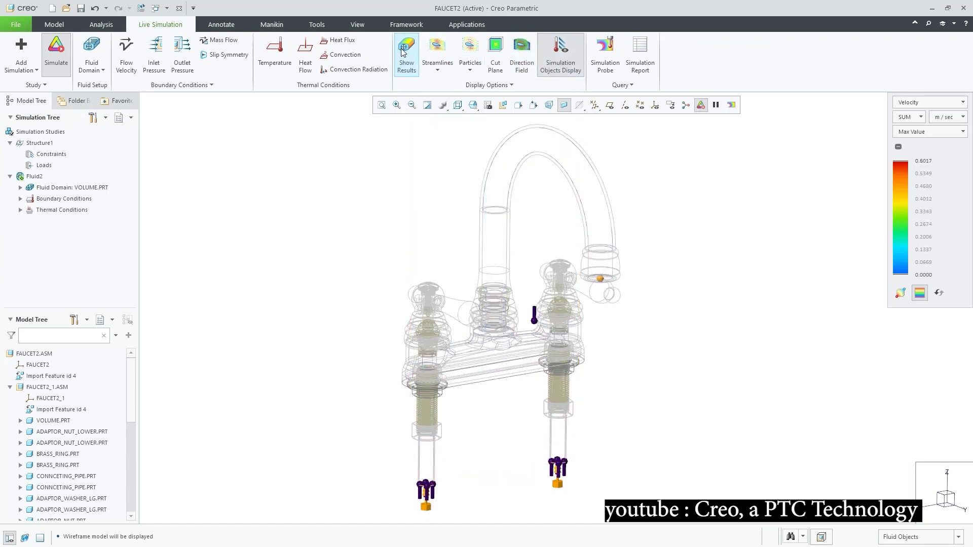
pyautogui.click(912, 103)
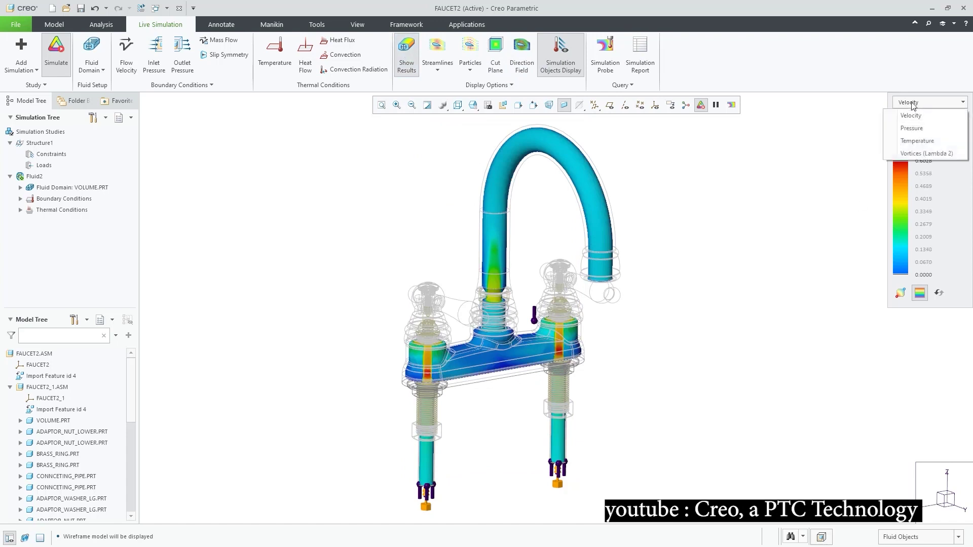
pyautogui.click(912, 136)
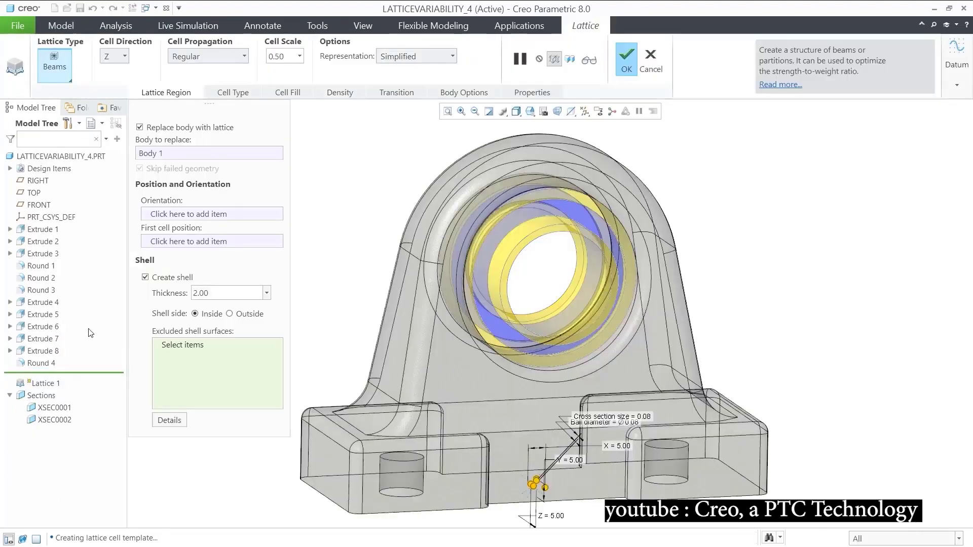
# Drive lattice density from Simulation, loading the stress CSV as Creo Simulation Live Data (*.csv).
pyautogui.click(340, 92)
pyautogui.click(499, 140)
pyautogui.click(756, 416)
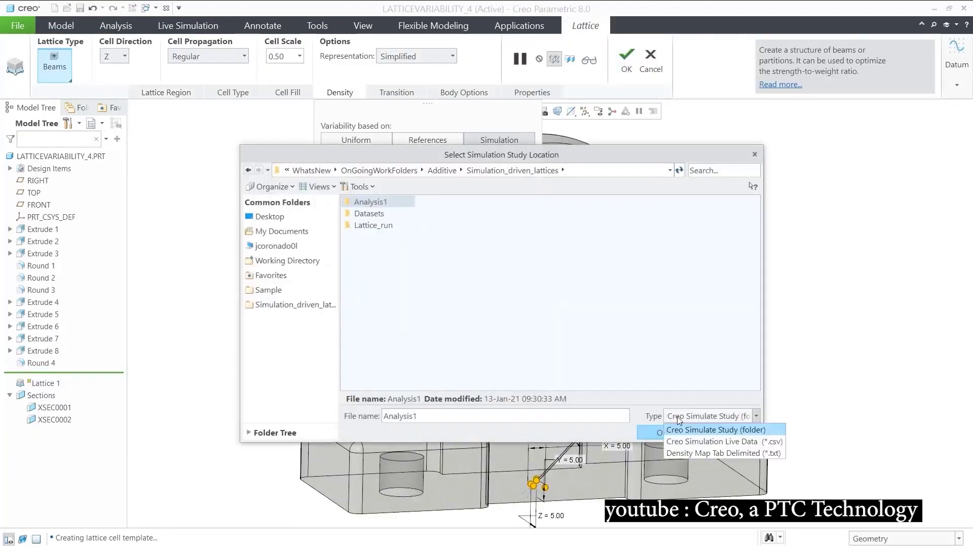
pyautogui.click(704, 438)
pyautogui.click(407, 237)
pyautogui.click(657, 432)
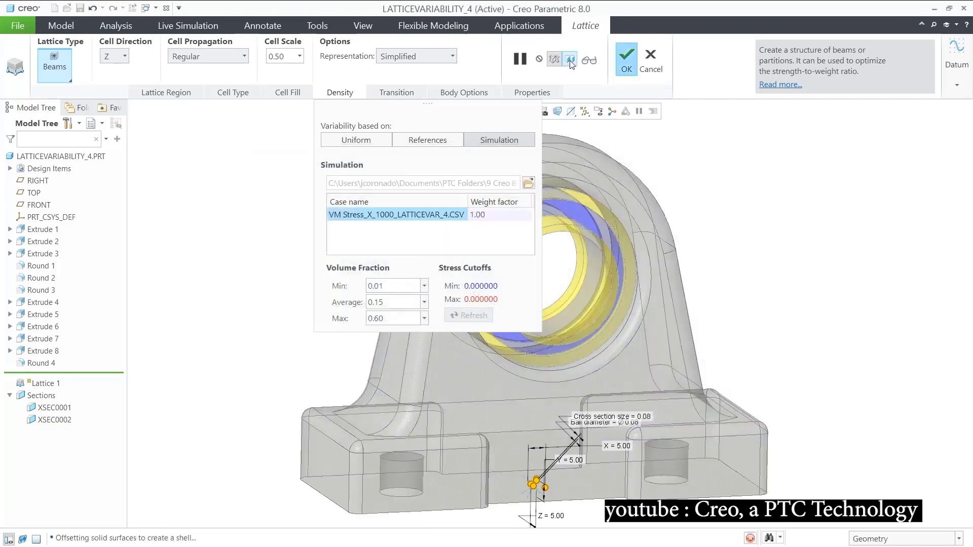
# Preview the stress-driven lattice from the FRONT saved view and complete the lattice.
pyautogui.click(571, 60)
pyautogui.click(571, 111)
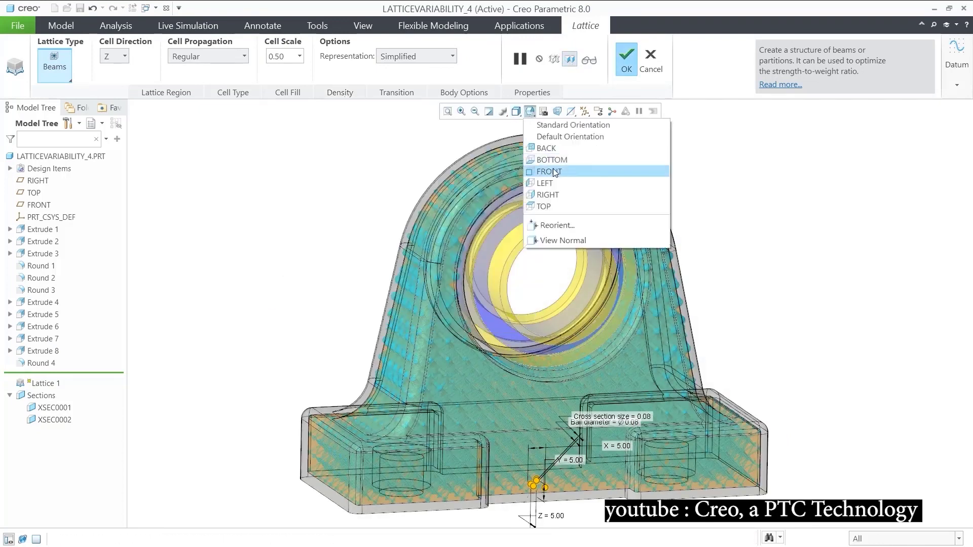
pyautogui.click(619, 167)
pyautogui.click(626, 60)
pyautogui.click(188, 26)
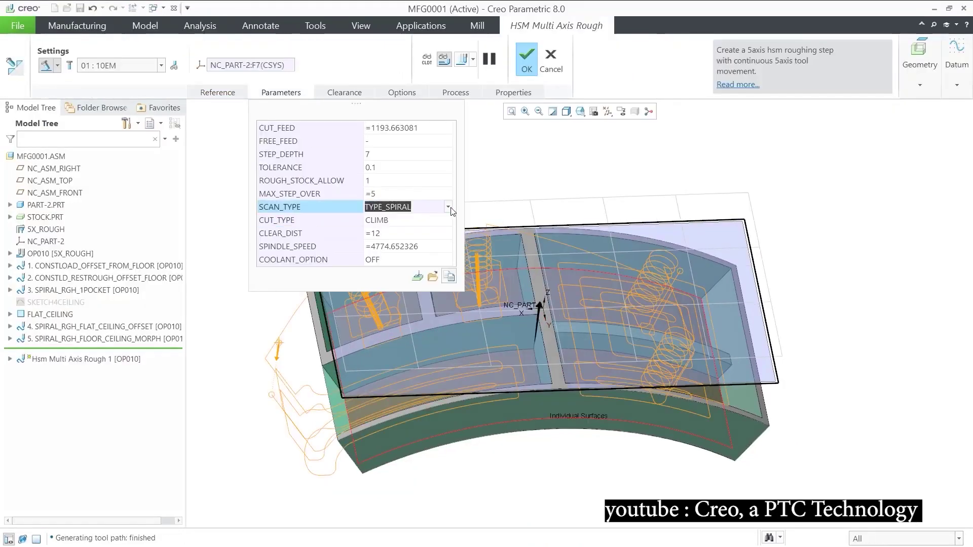
# Play the multi-axis step's material removal, then switch HSM roughing Axis Control to 3+2 Axis.
pyautogui.click(472, 60)
pyautogui.click(462, 107)
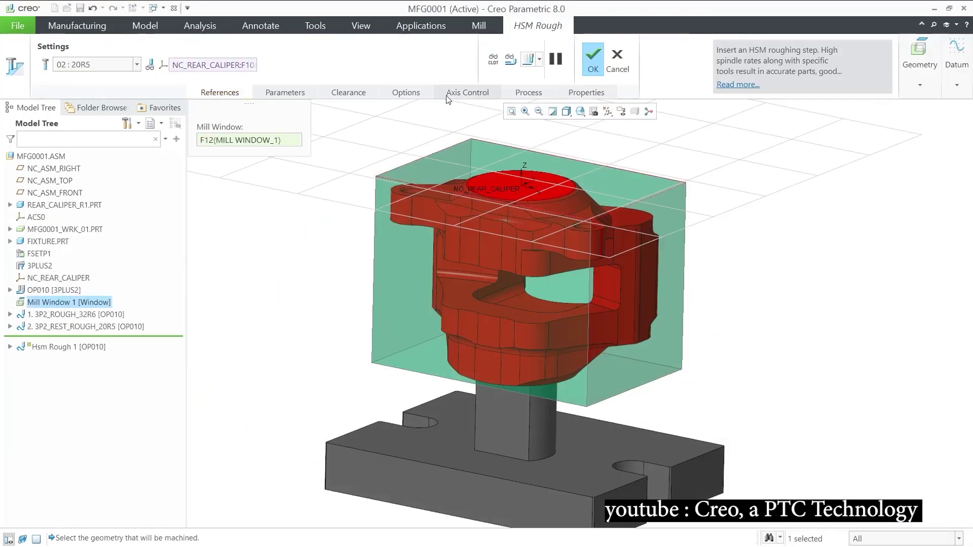
pyautogui.click(459, 94)
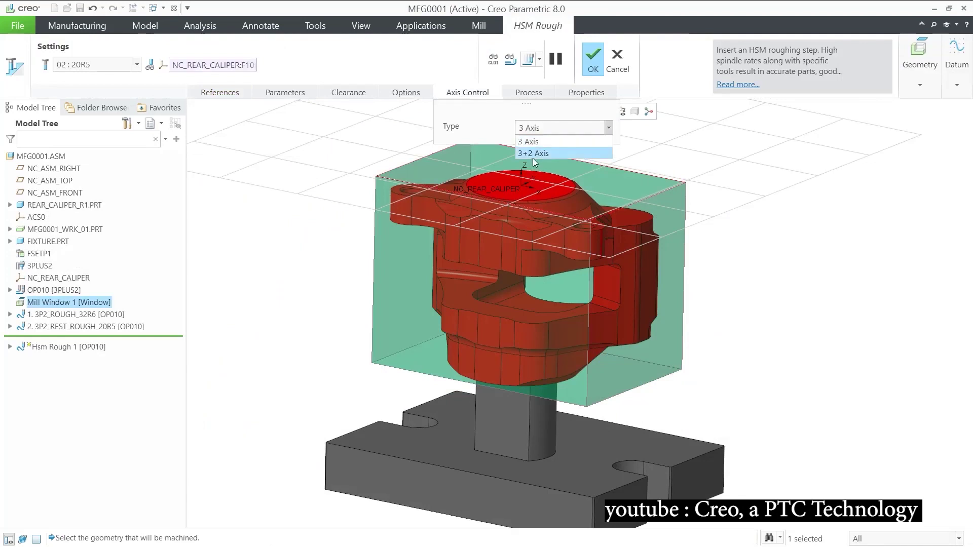
pyautogui.click(533, 154)
# Generate the 3+2 Axis roughing tool path and play its material removal simulation.
pyautogui.click(511, 58)
pyautogui.click(539, 59)
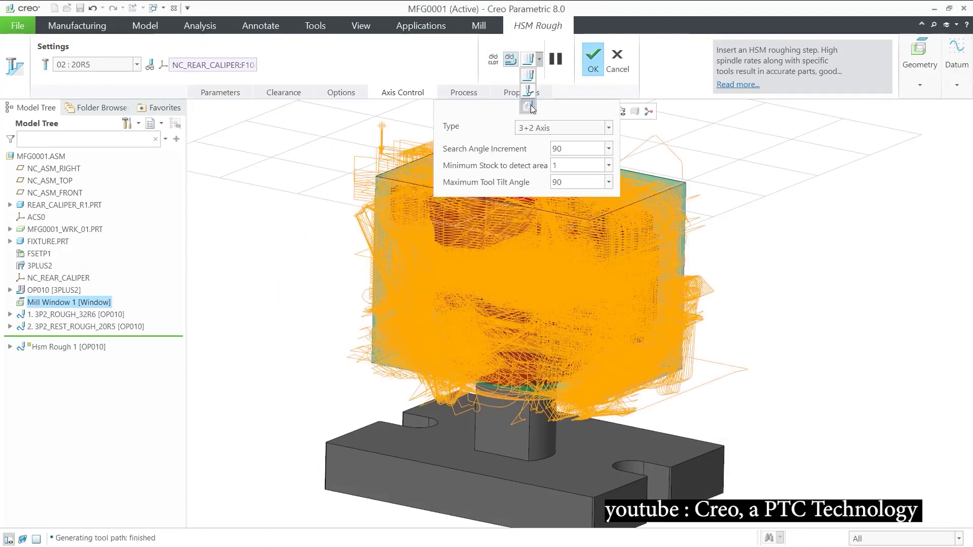
pyautogui.click(530, 106)
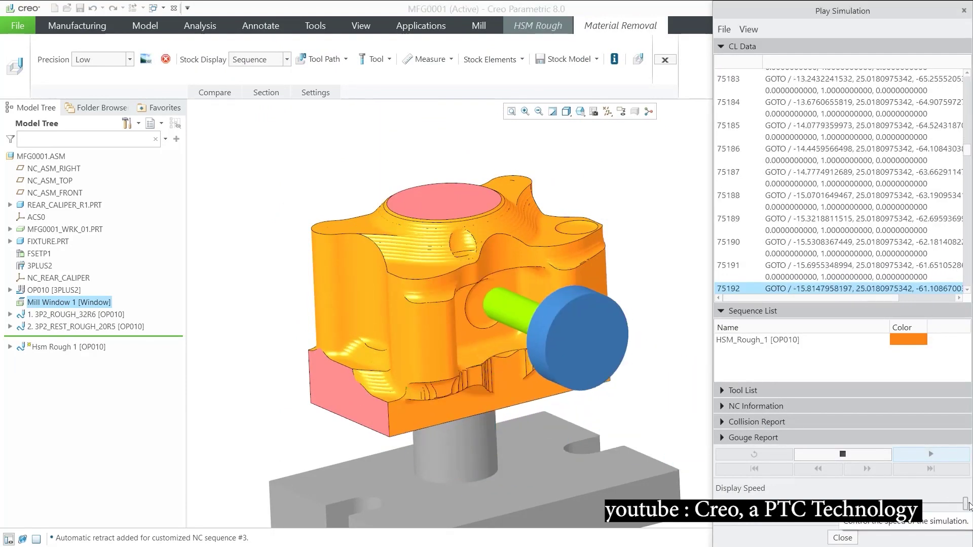
pyautogui.moveTo(446, 486); pyautogui.dragTo(441, 441, button='middle')
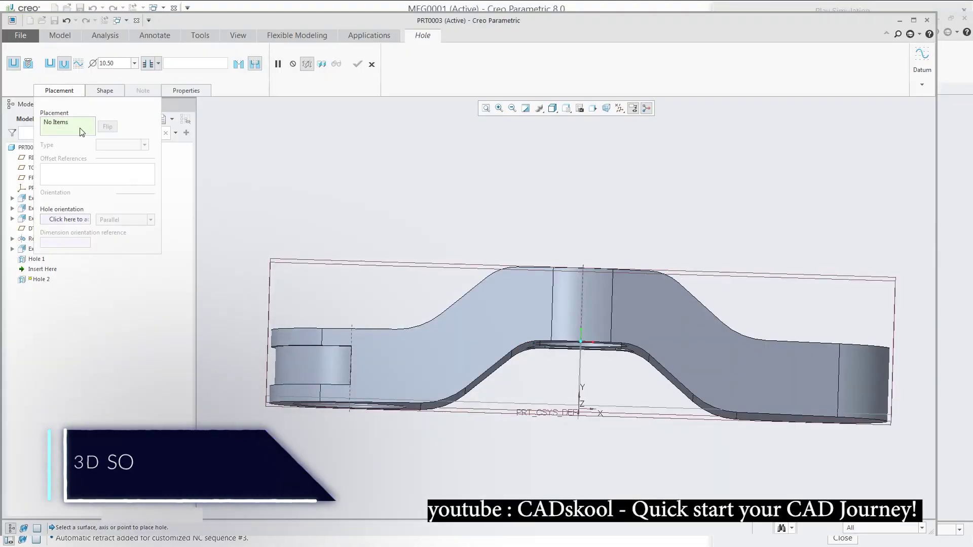
pyautogui.click(81, 132)
pyautogui.moveTo(578, 304); pyautogui.dragTo(689, 385, button='middle')
# Create datum point PNT0 on the side face, offset from the RIGHT and FRONT planes.
pyautogui.click(922, 85)
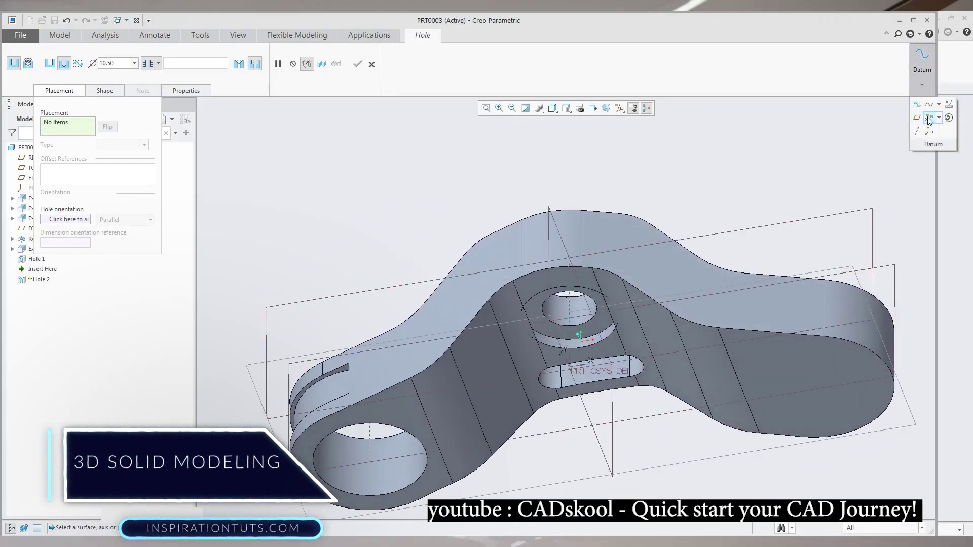
pyautogui.click(927, 116)
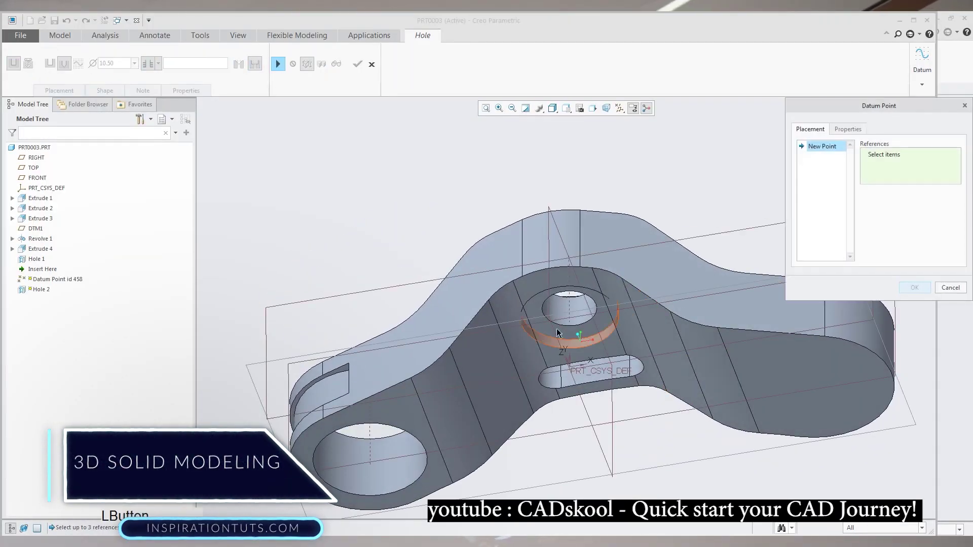
pyautogui.click(518, 330)
pyautogui.moveTo(518, 330); pyautogui.dragTo(515, 306, button='middle')
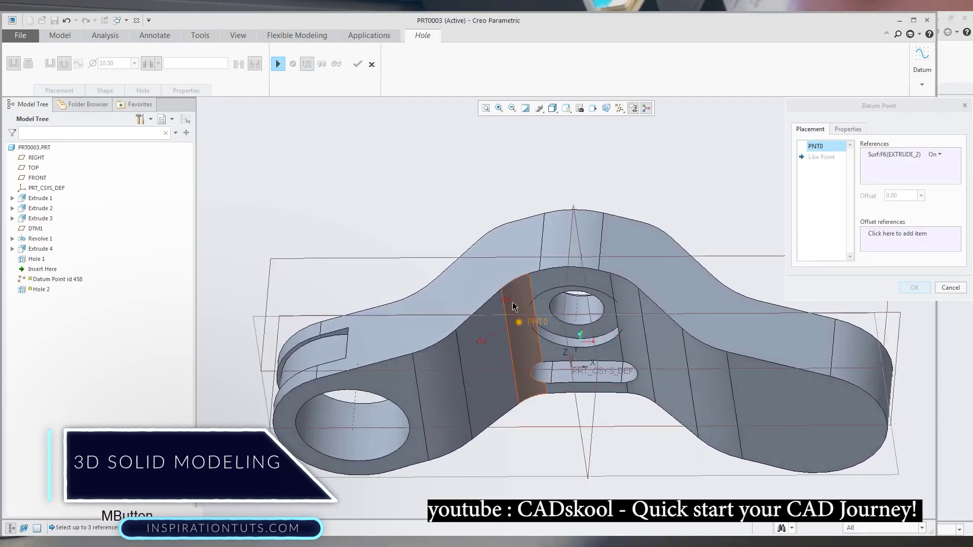
pyautogui.moveTo(567, 303); pyautogui.dragTo(507, 318)
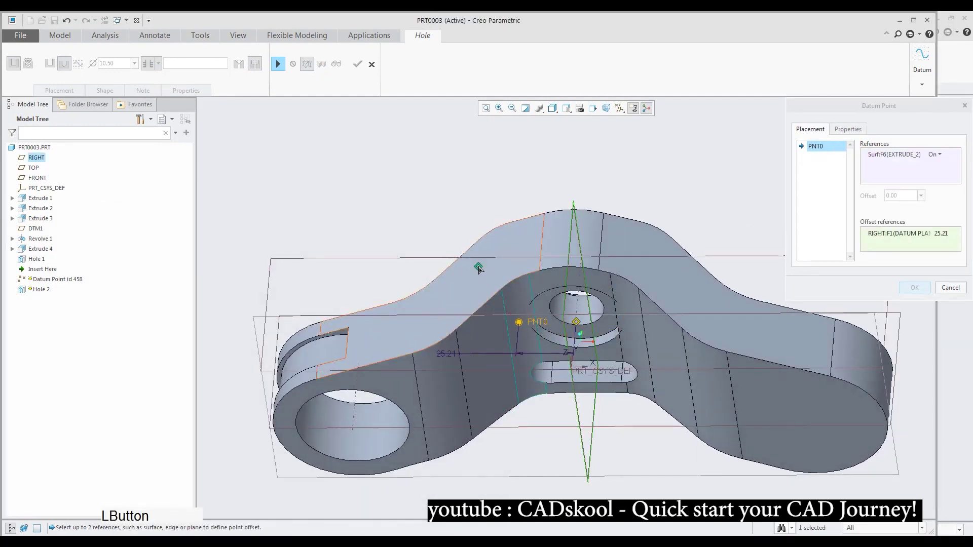
# Undo the recent red markups on the drawing in Paint.
pyautogui.click(529, 15)
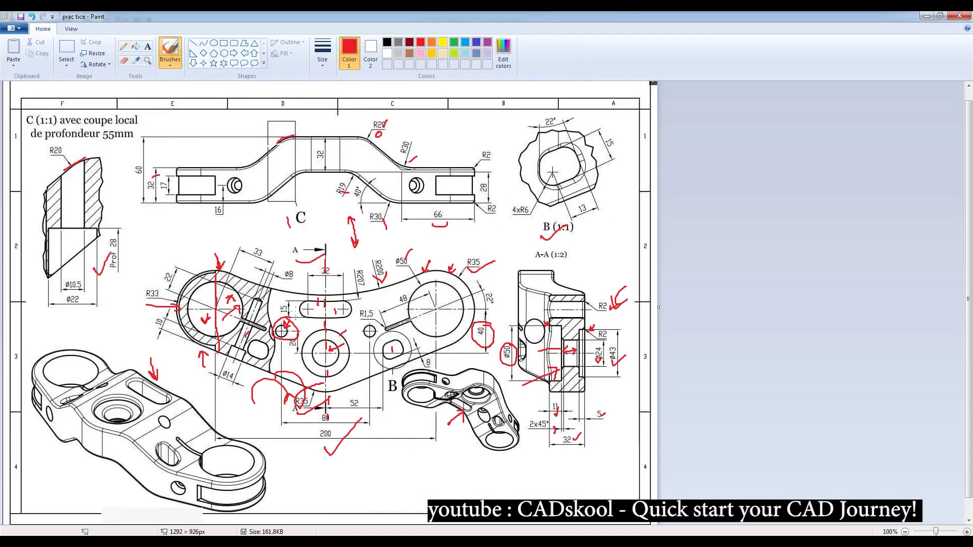
pyautogui.keyDown('ctrl'); pyautogui.scroll(1, 211, 375); pyautogui.keyUp('ctrl')
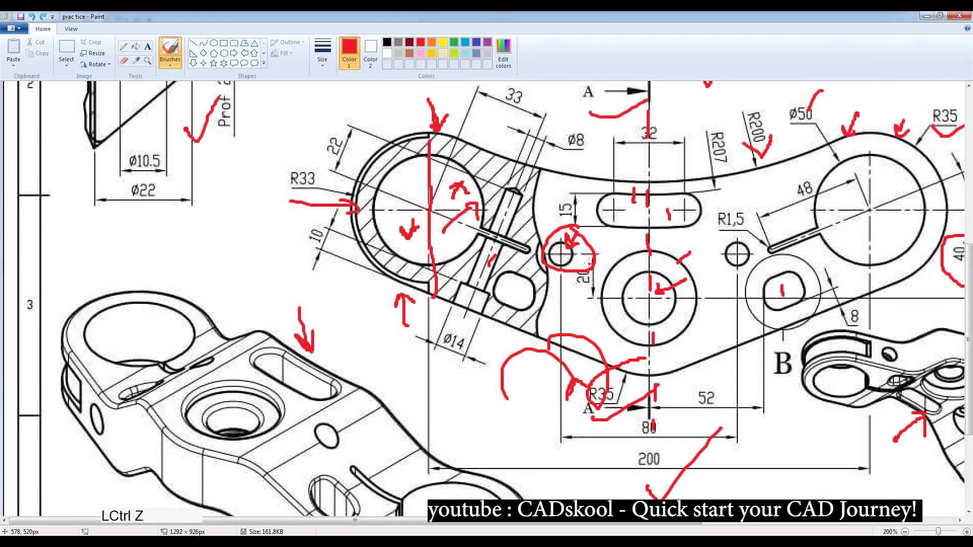
pyautogui.hotkey('ctrl', 'z')
pyautogui.hotkey('ctrl', 'z')
pyautogui.hotkey('ctrl', 'z')
pyautogui.hotkey('ctrl', 'z')
pyautogui.hotkey('ctrl', 'z')
pyautogui.hotkey('ctrl', 'z')
pyautogui.hotkey('ctrl', 'z')
pyautogui.hotkey('ctrl', 'z')
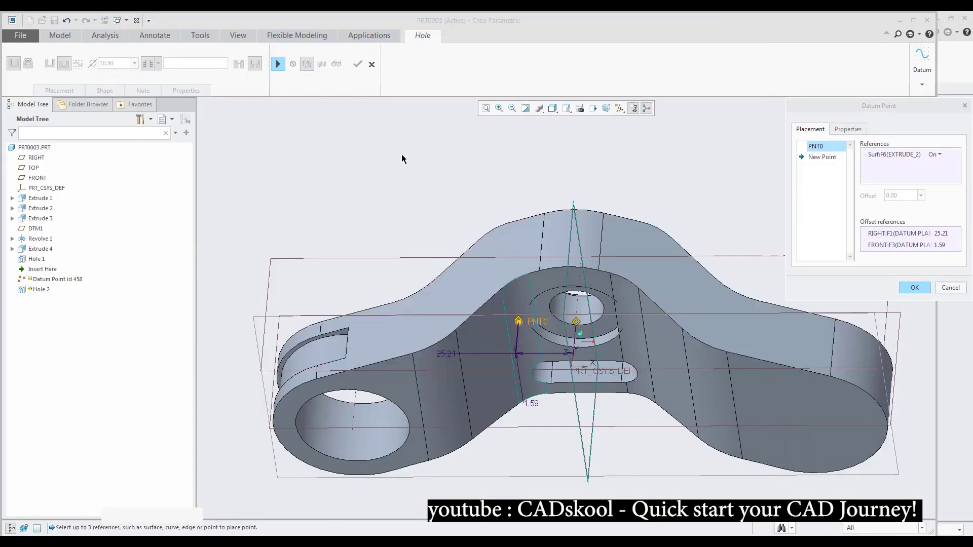
# Change PNT0's RIGHT offset from 25.21 to 0, leaving the 1.59 FRONT offset.
pyautogui.click(925, 244)
pyautogui.moveTo(710, 474); pyautogui.dragTo(674, 365, button='middle')
pyautogui.click(941, 233)
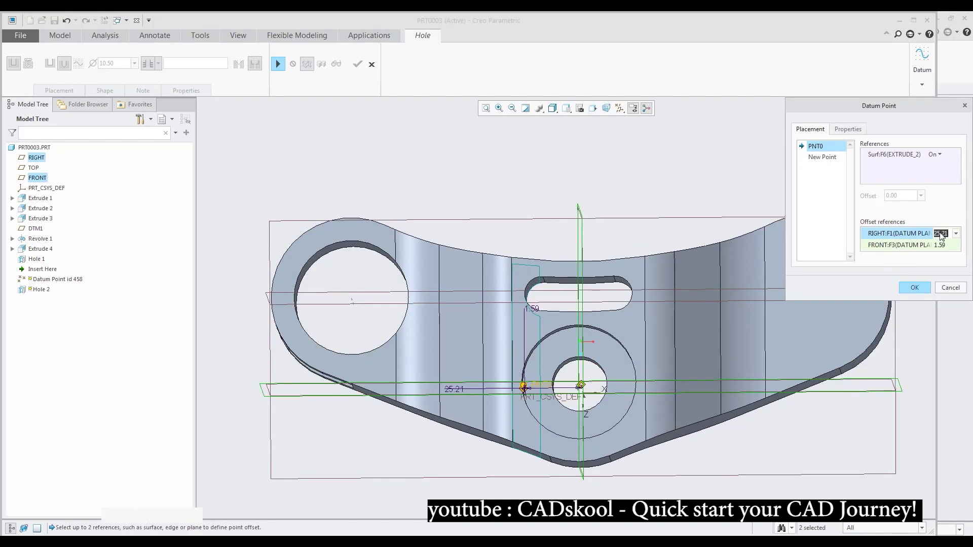
# Place the tommy bar with a 0 RIGHT offset, constrained to the hole surface.
pyautogui.write('0')
pyautogui.press('Return')
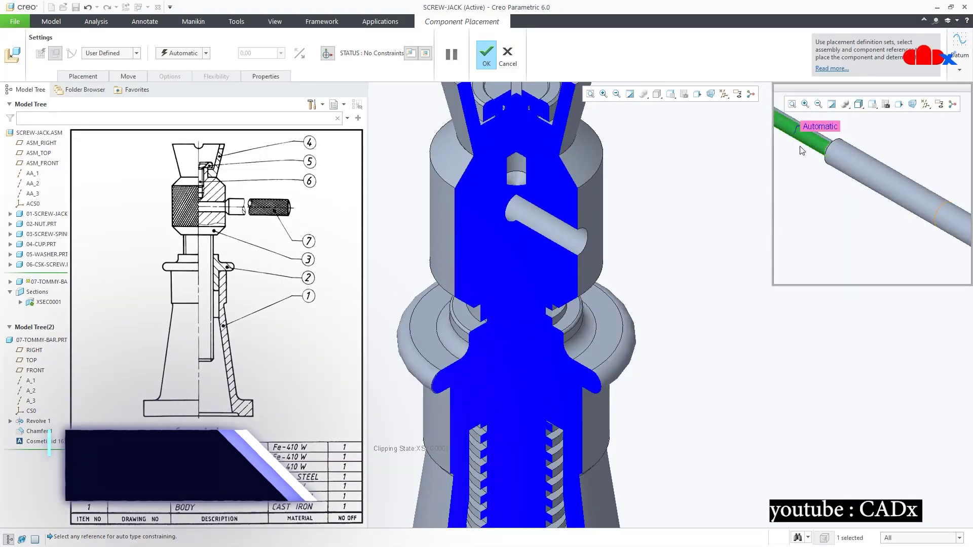
pyautogui.click(581, 250)
pyautogui.moveTo(580, 250); pyautogui.dragTo(542, 160, button='middle')
pyautogui.click(499, 56)
# Hide the cup, washer, countersunk screw, datum planes and nut in the model tree.
pyautogui.click(42, 236)
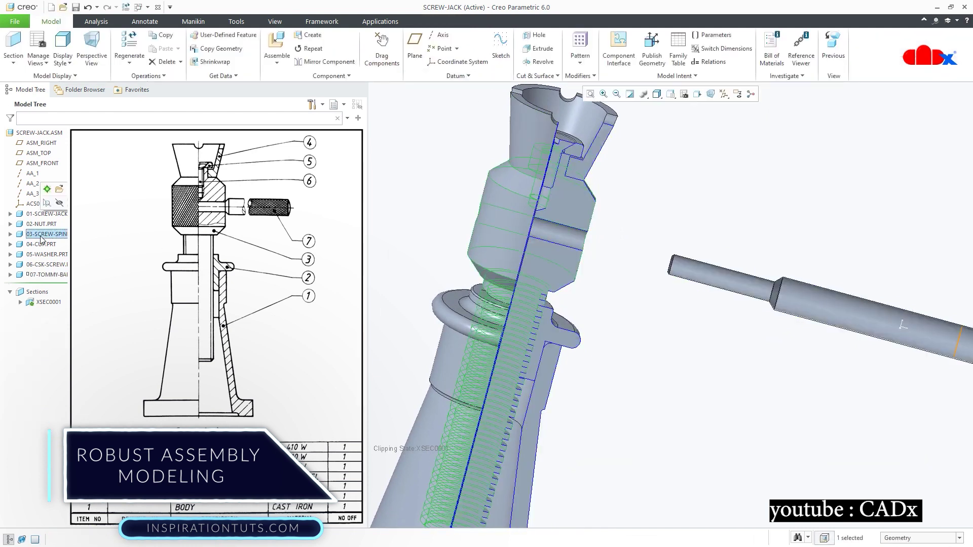
pyautogui.click(42, 244)
pyautogui.keyDown('shift'); pyautogui.click(47, 265); pyautogui.keyUp('shift')
pyautogui.click(59, 231)
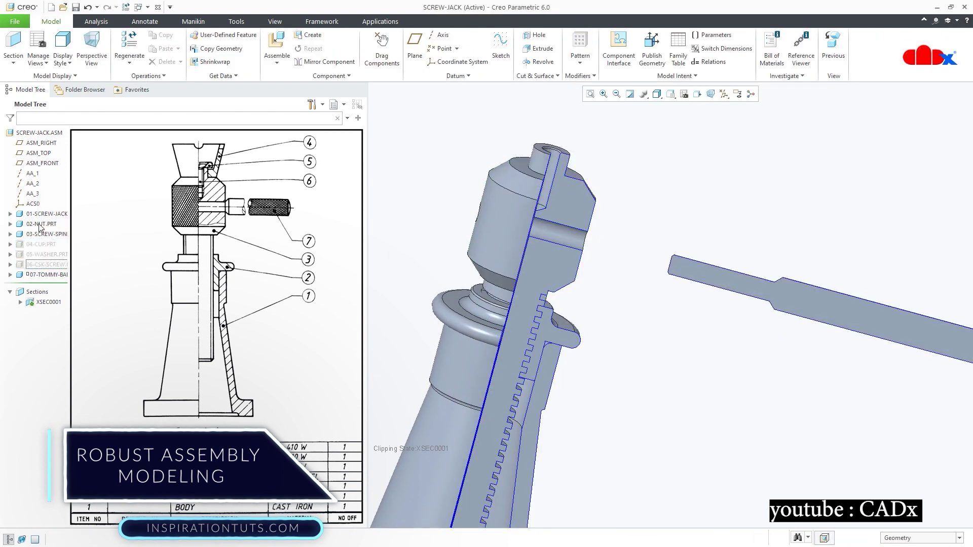
pyautogui.click(41, 224)
pyautogui.keyDown('shift'); pyautogui.click(35, 143); pyautogui.keyUp('shift')
pyautogui.click(57, 112)
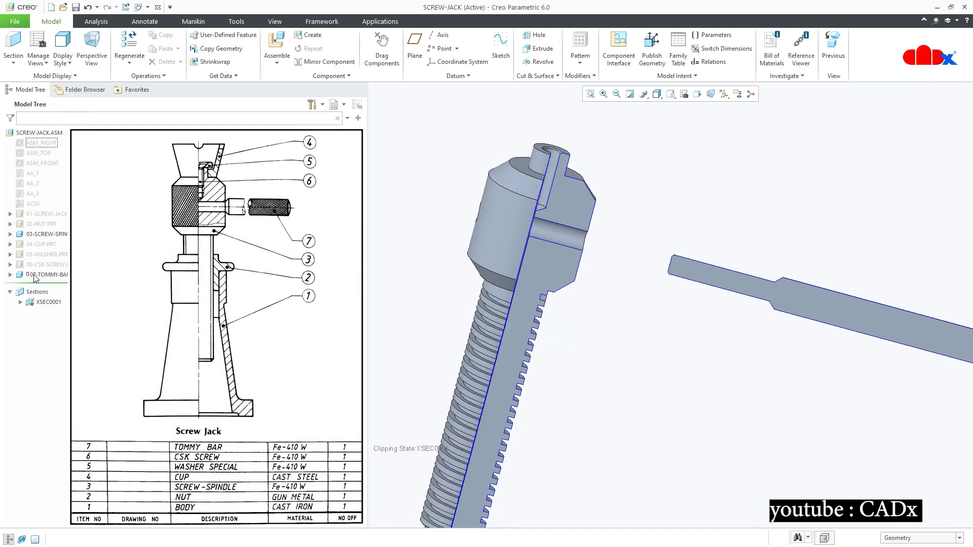
# Redefine the tommy bar, making its end coincident with the cup surface in a separate window.
pyautogui.click(64, 242)
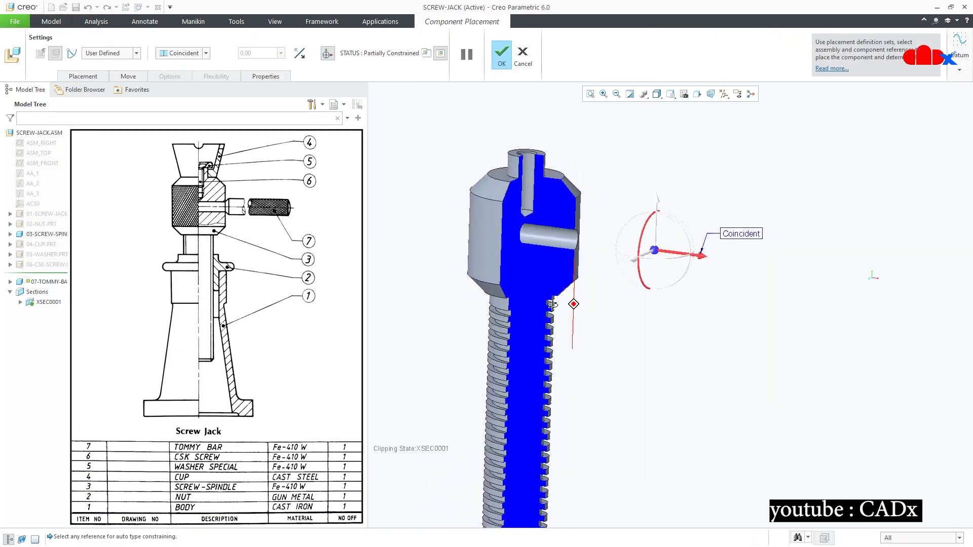
pyautogui.click(427, 53)
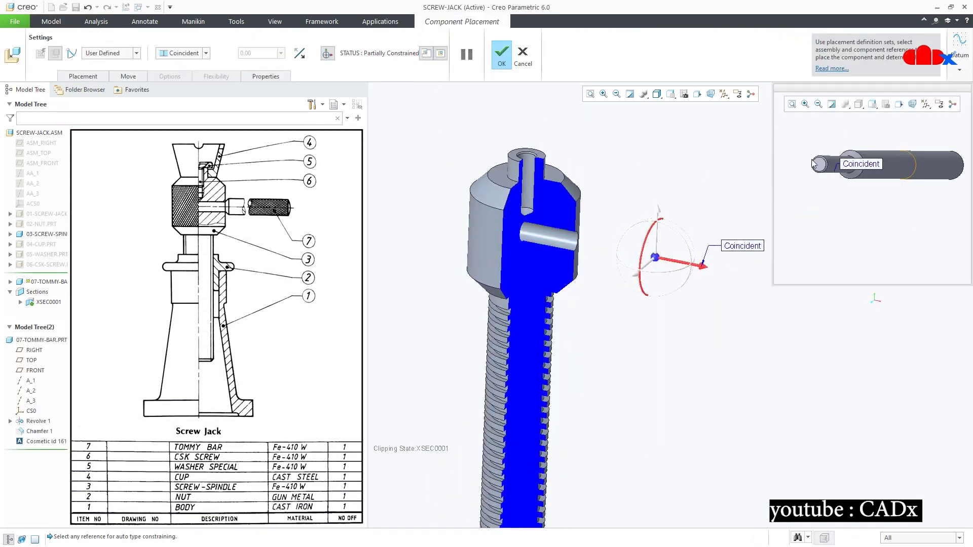
pyautogui.click(925, 104)
pyautogui.click(875, 161)
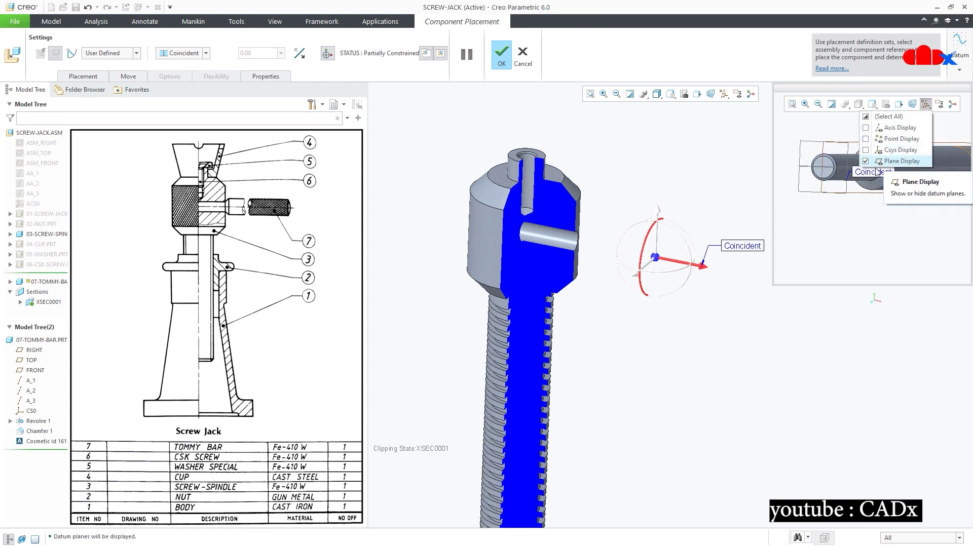
pyautogui.click(823, 167)
pyautogui.scroll(2, 556, 225)
pyautogui.click(475, 177)
pyautogui.scroll(-2, 558, 249)
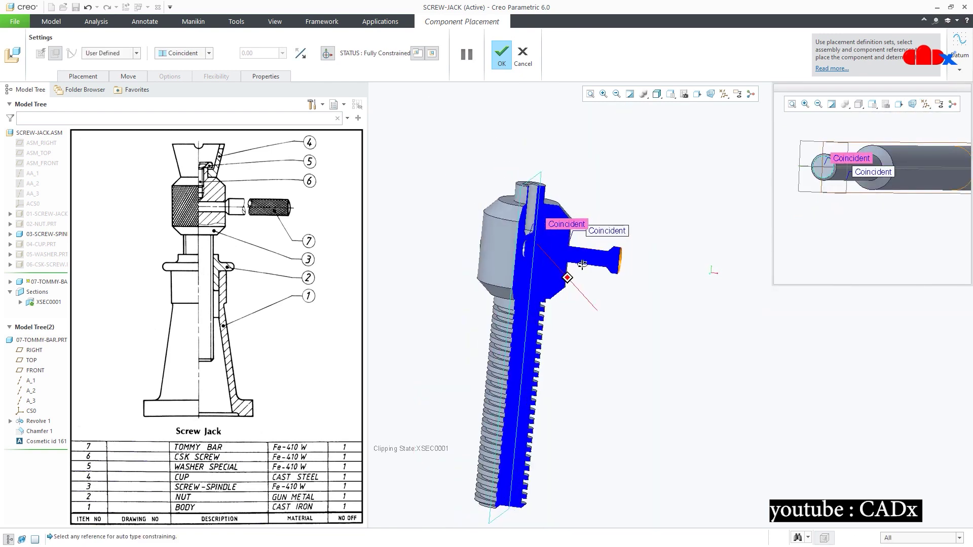
# Change the constraint to Distance with a 29.50 offset and finish placing the tommy bar.
pyautogui.click(206, 53)
pyautogui.click(193, 70)
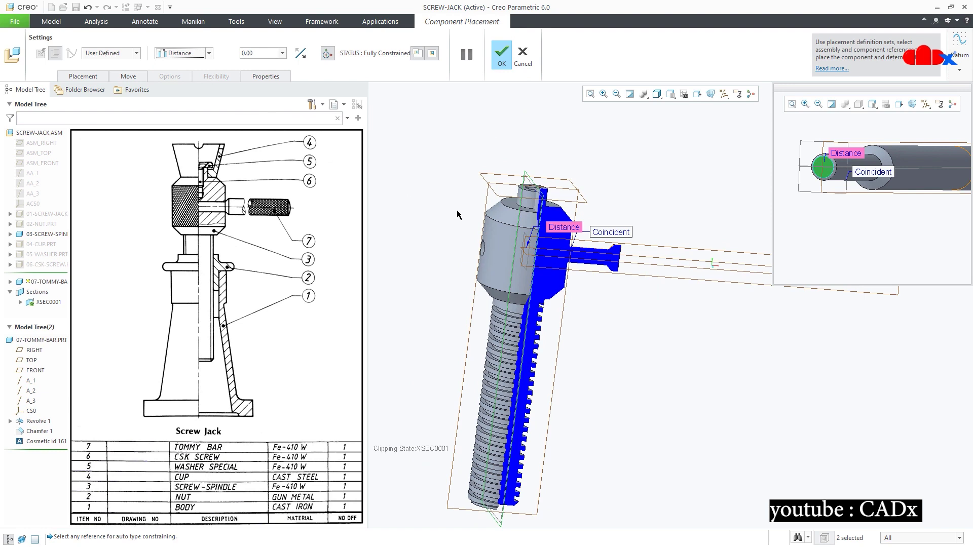
pyautogui.scroll(-2, 530, 263)
pyautogui.moveTo(493, 430); pyautogui.dragTo(491, 429)
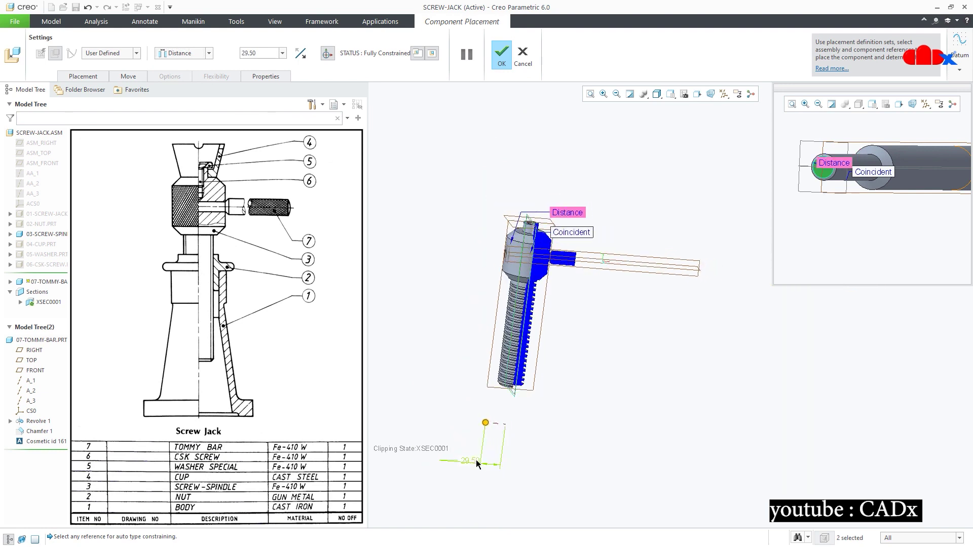
pyautogui.scroll(4, 554, 273)
pyautogui.click(83, 77)
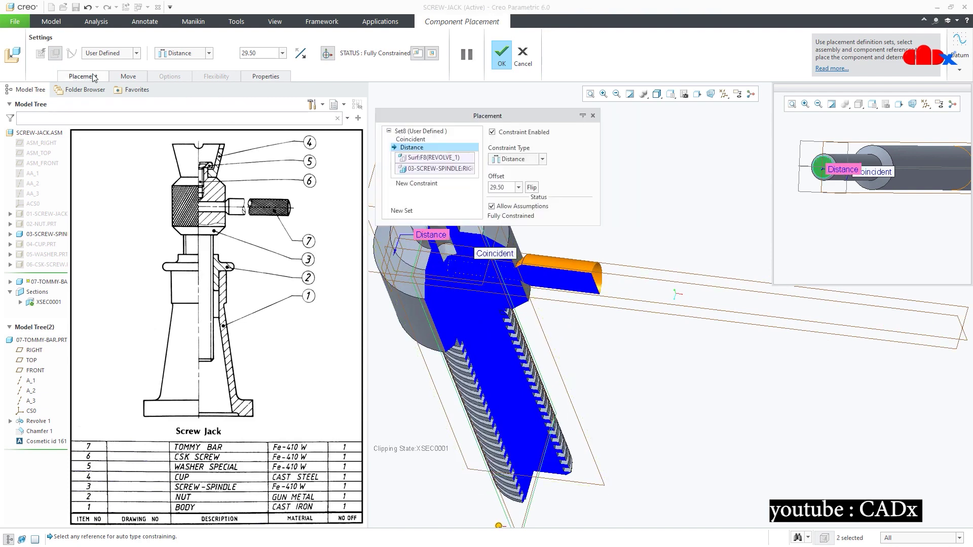
pyautogui.click(502, 53)
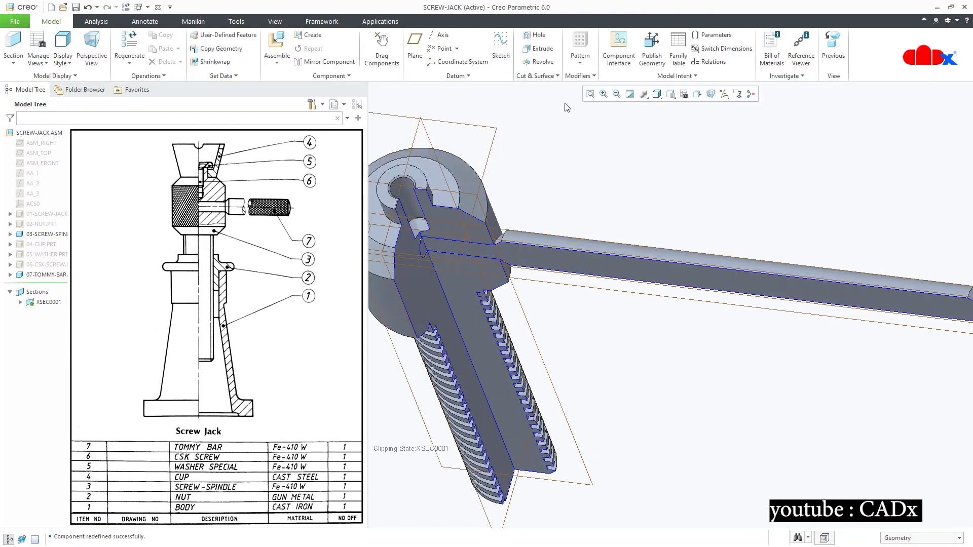
# Hide datum planes, unhide the body, nut, cup, washer and CSK screw, and remove the section cut.
pyautogui.click(725, 151)
pyautogui.scroll(-5, 659, 208)
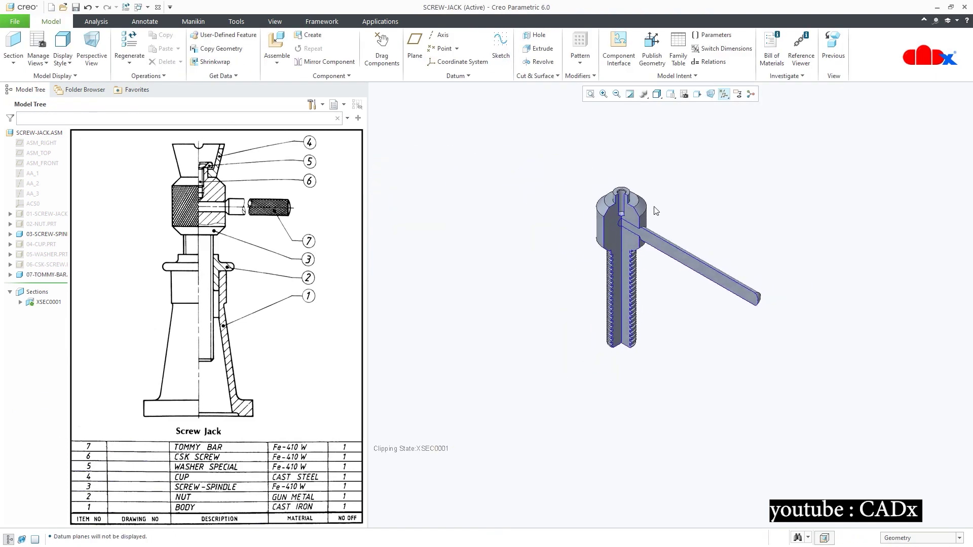
pyautogui.click(56, 146)
pyautogui.keyDown('shift'); pyautogui.click(40, 223); pyautogui.keyUp('shift')
pyautogui.click(55, 191)
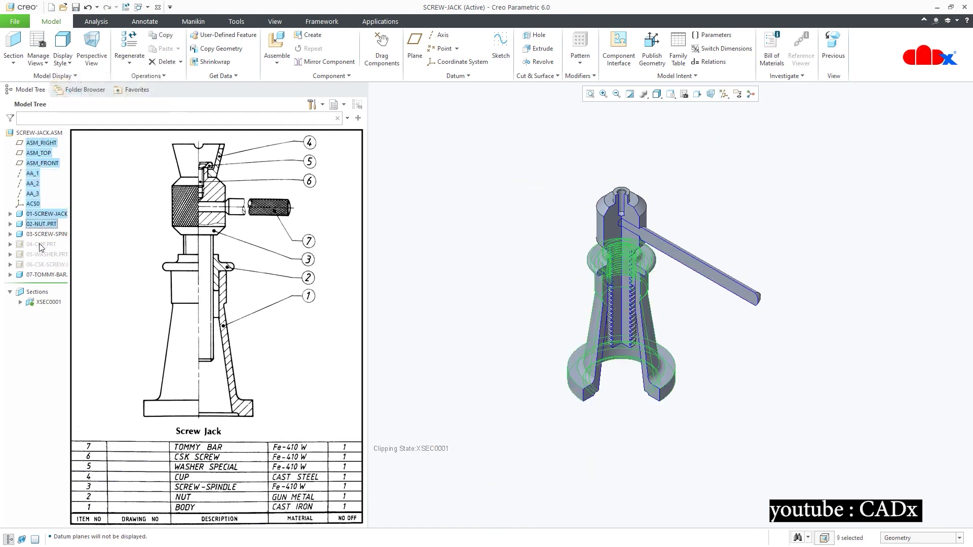
pyautogui.moveTo(41, 244); pyautogui.dragTo(39, 264)
pyautogui.click(54, 232)
pyautogui.click(448, 354)
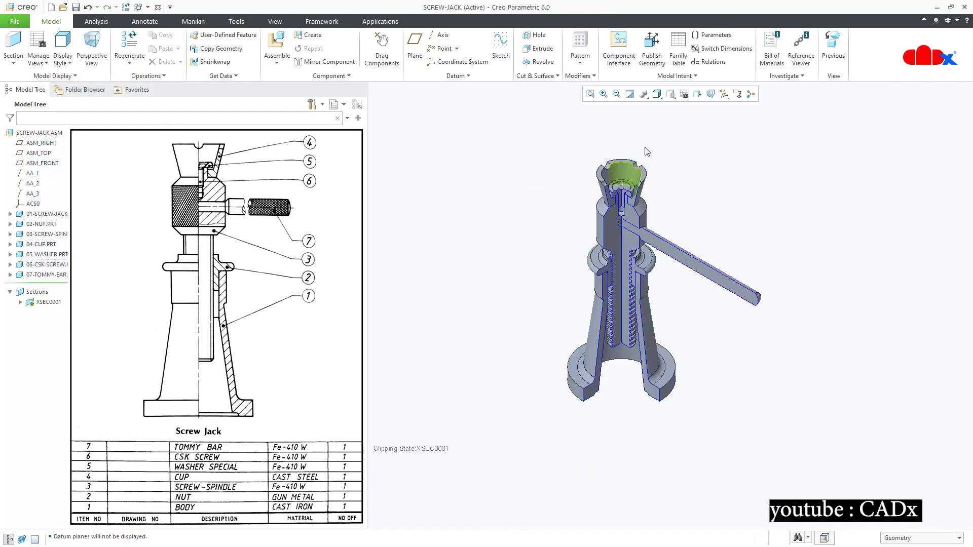
pyautogui.click(671, 94)
pyautogui.click(674, 145)
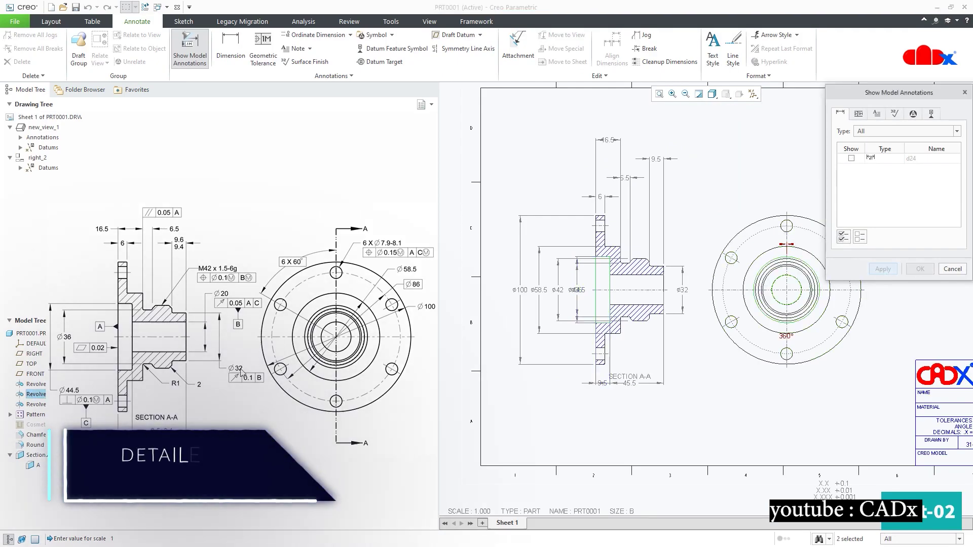
# Show the Ø8 and Ø86 hole dimensions on the circular view and move Ø86 clear.
pyautogui.click(696, 327)
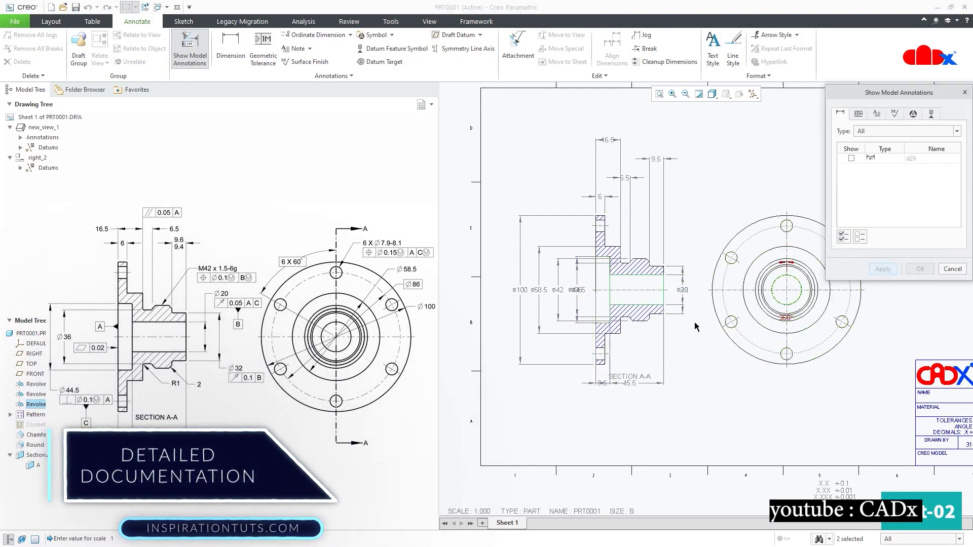
pyautogui.click(11, 414)
pyautogui.scroll(2, 634, 342)
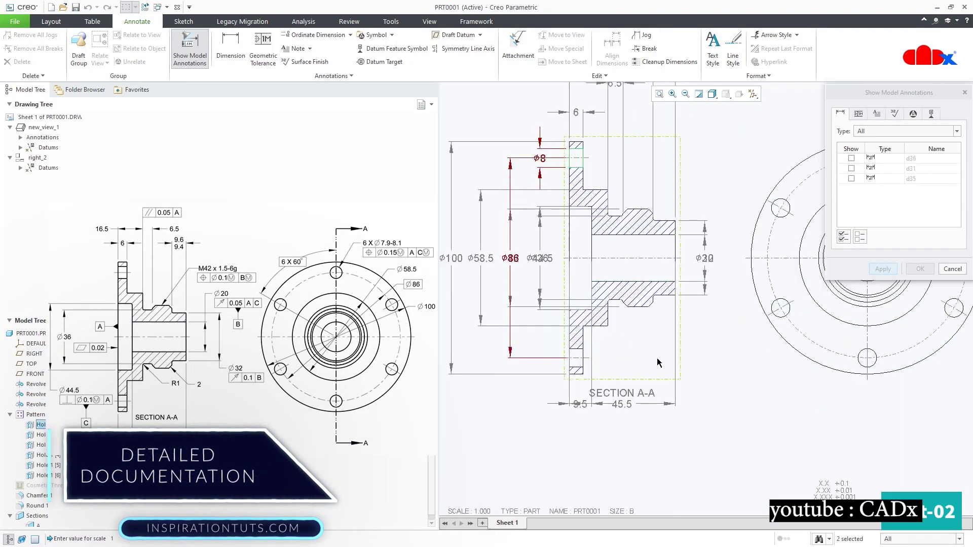
pyautogui.scroll(3, 794, 233)
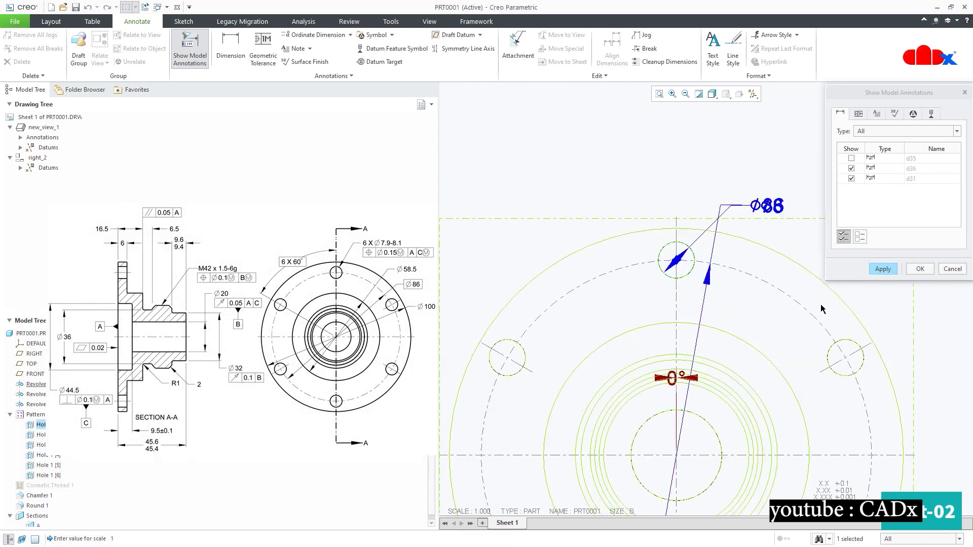
pyautogui.middleClick(780, 214)
pyautogui.click(779, 214)
pyautogui.moveTo(779, 214); pyautogui.dragTo(858, 250)
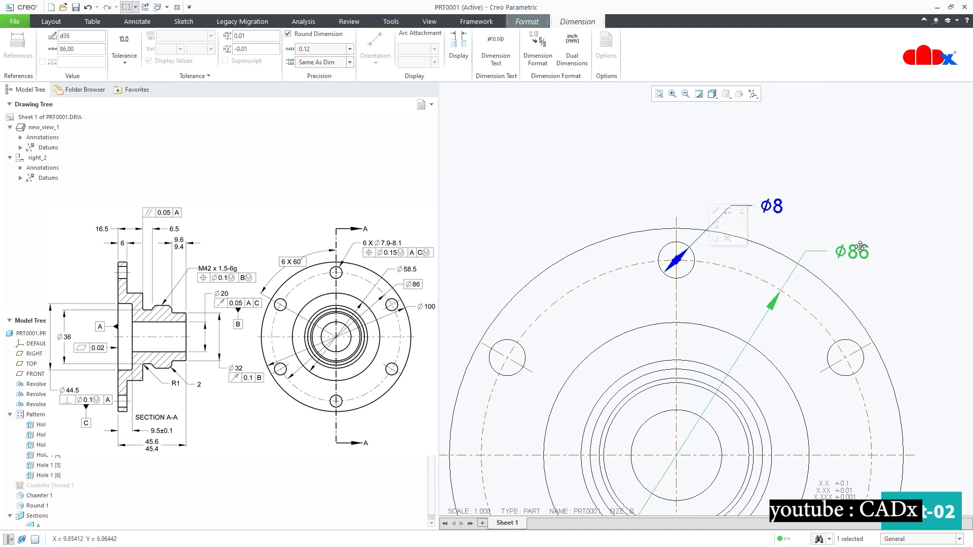
pyautogui.click(777, 418)
pyautogui.scroll(-4, 776, 418)
pyautogui.keyDown('shift'); pyautogui.moveTo(777, 418); pyautogui.dragTo(810, 448, button='middle'); pyautogui.keyUp('shift')
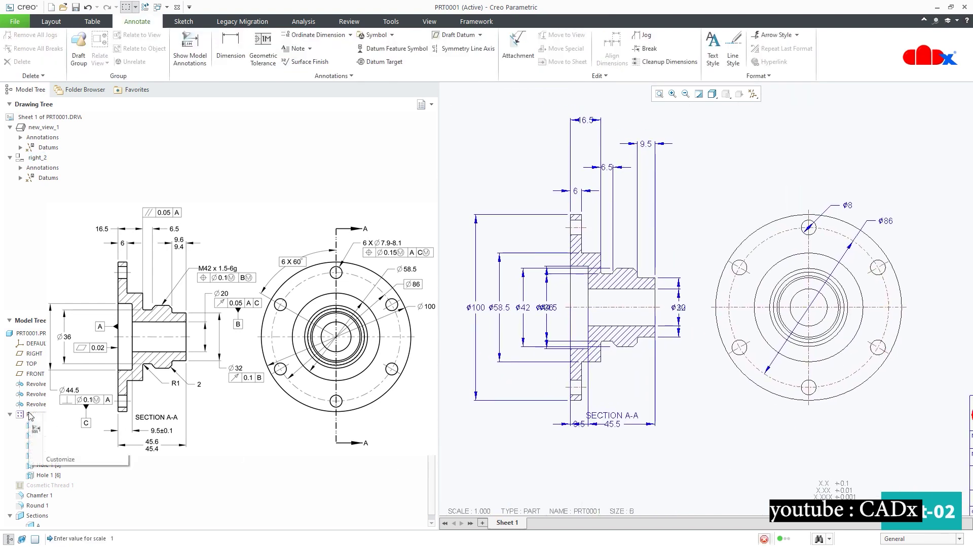
# Show the model's 6 HOLES note on the section view.
pyautogui.click(34, 430)
pyautogui.scroll(-5, 664, 390)
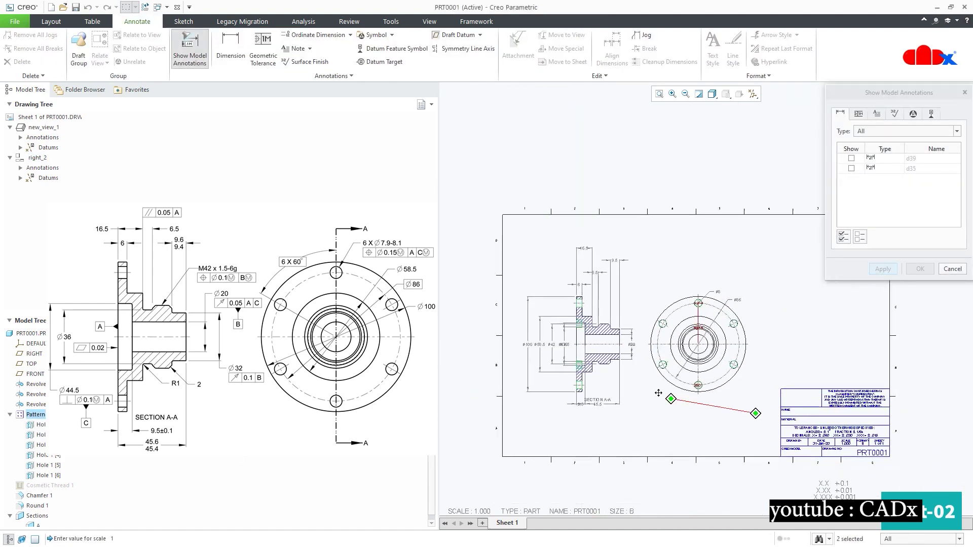
pyautogui.click(876, 115)
pyautogui.scroll(3, 598, 284)
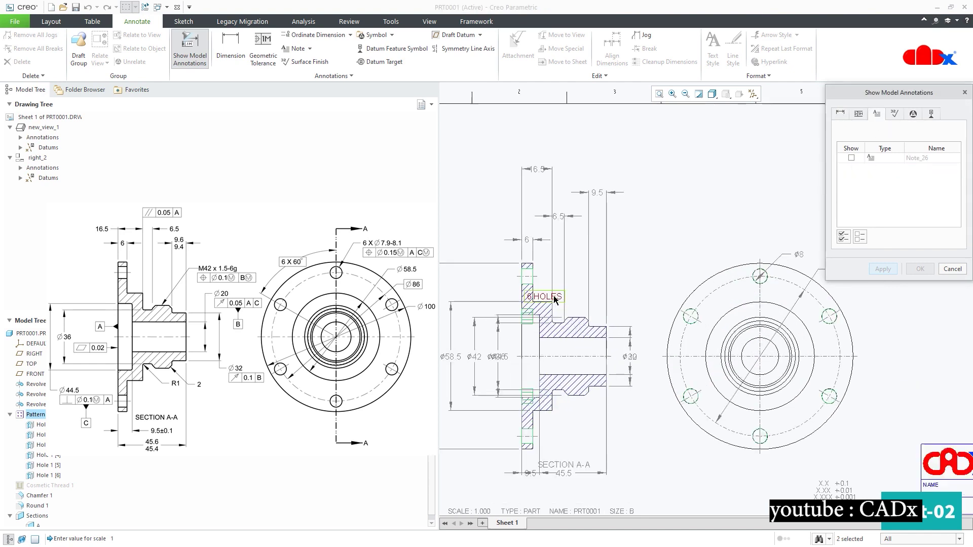
pyautogui.click(917, 270)
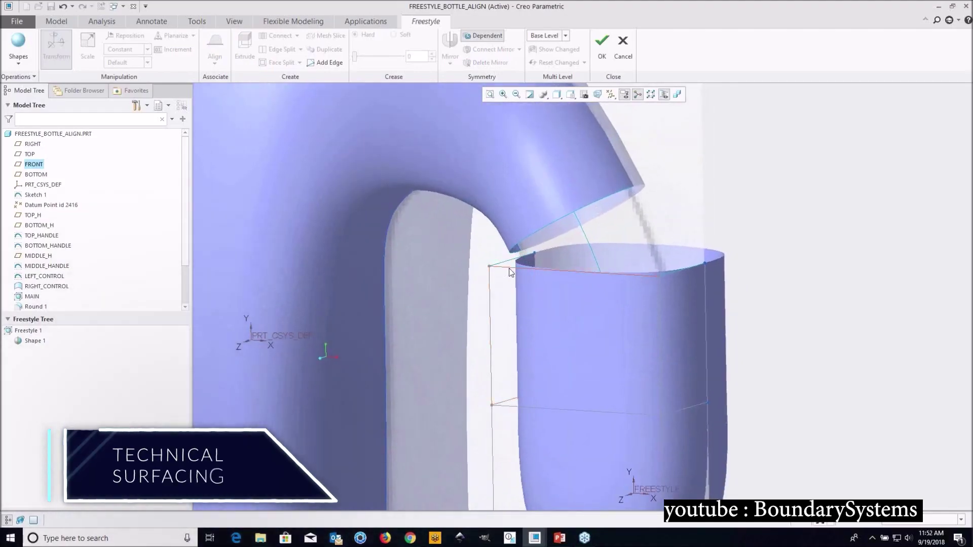
# Select the cup's top cage edge and align it to external geometry.
pyautogui.moveTo(510, 273); pyautogui.dragTo(596, 282, button='middle')
pyautogui.click(596, 281)
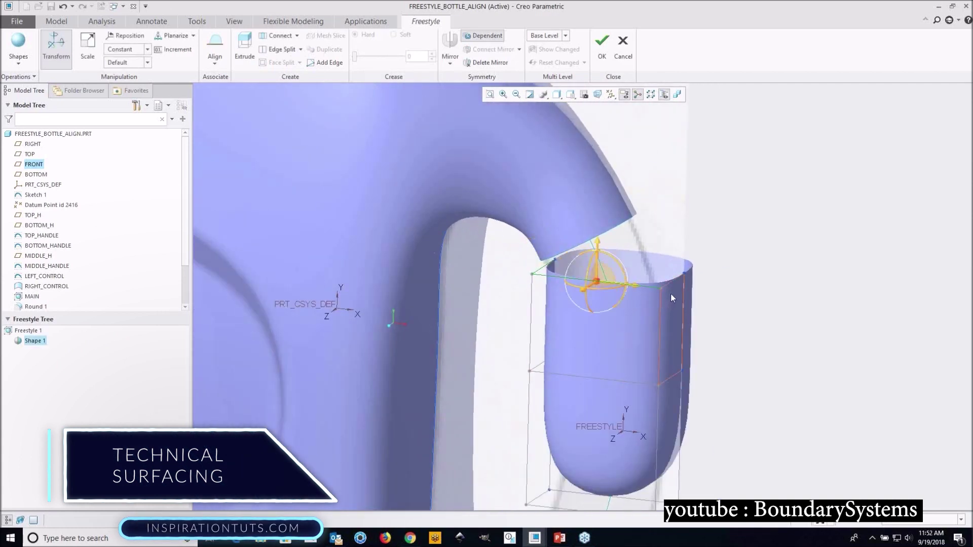
pyautogui.rightClick(742, 324)
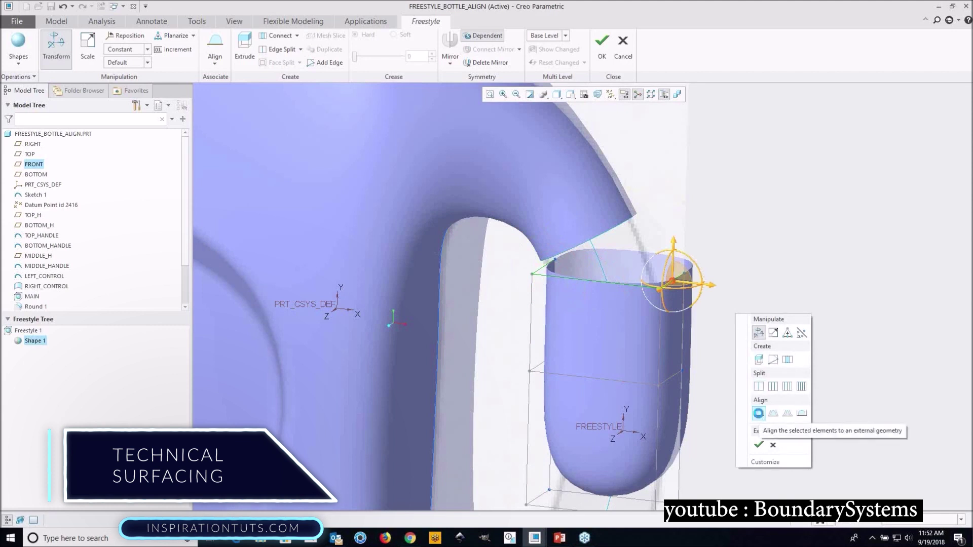
pyautogui.click(761, 416)
# Hide the TOP_HANDLE and MIDDLE_HANDLE surfaces to expose the handle's lower edge.
pyautogui.scroll(4, 588, 269)
pyautogui.click(542, 273)
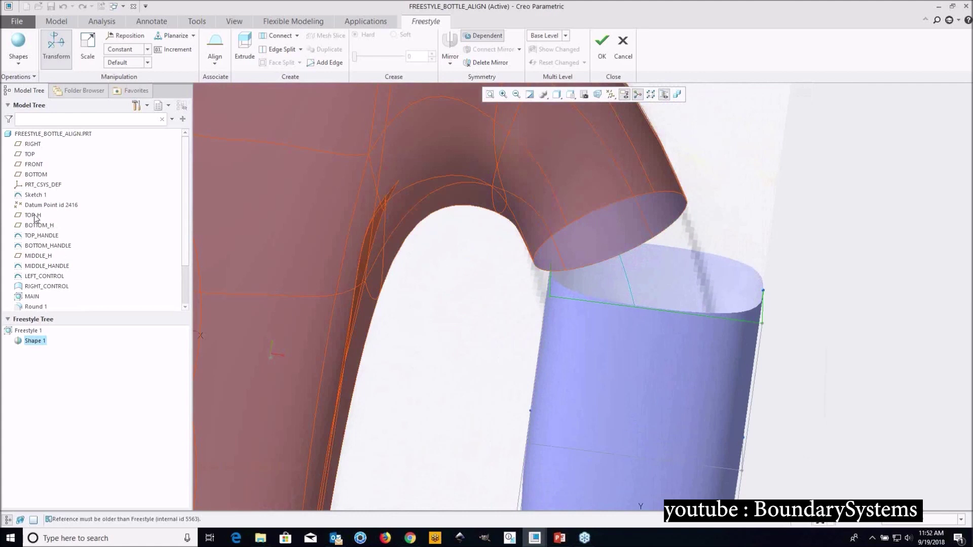
pyautogui.click(51, 241)
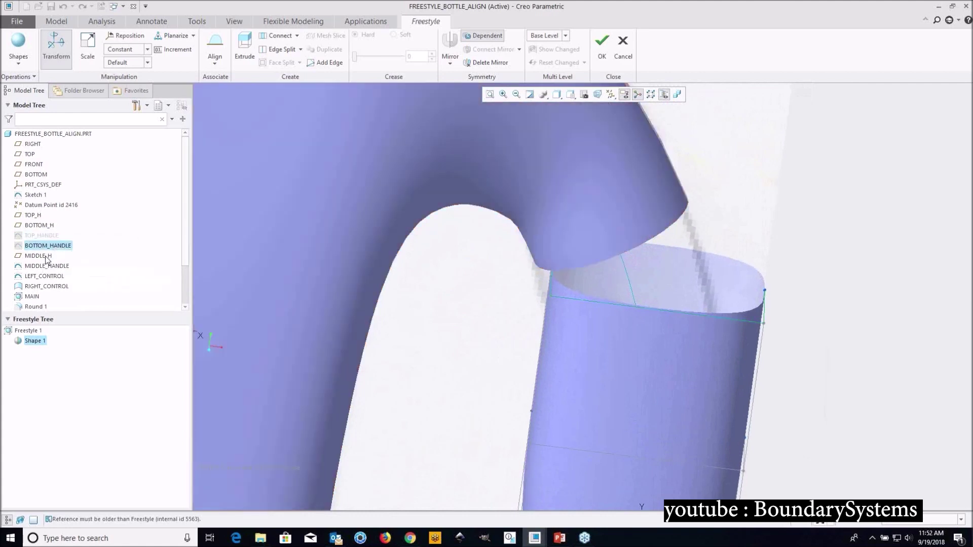
pyautogui.rightClick(47, 266)
pyautogui.click(52, 272)
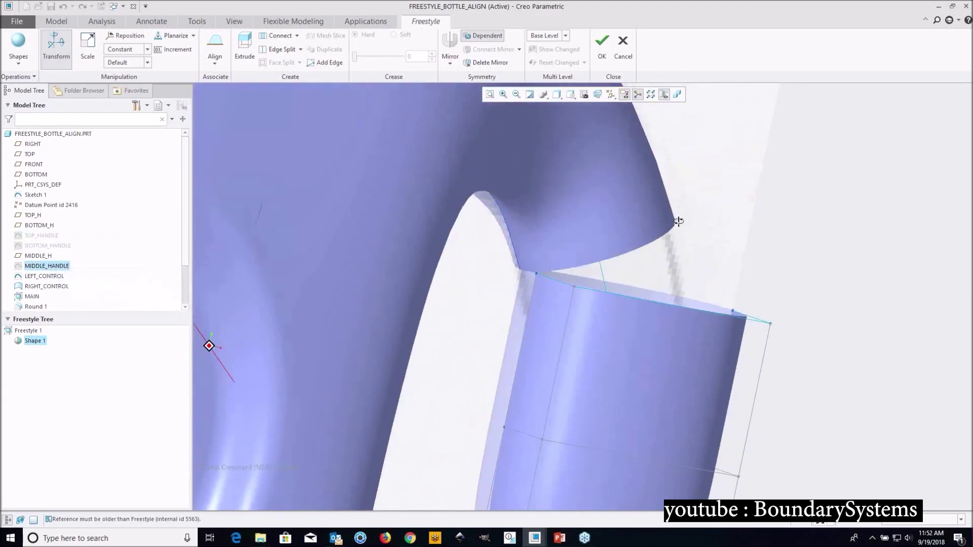
pyautogui.scroll(3, 613, 247)
pyautogui.scroll(-5, 644, 242)
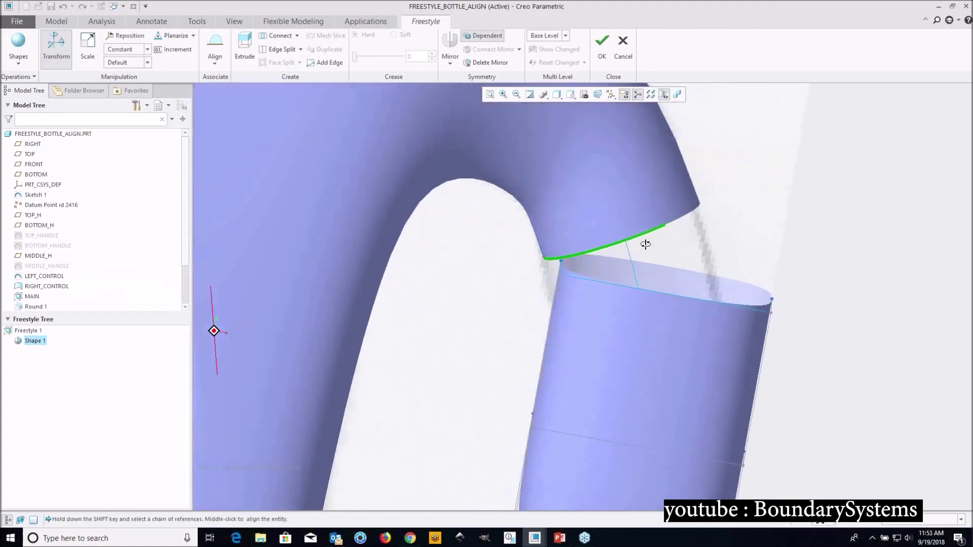
pyautogui.moveTo(693, 231)
pyautogui.mouseDown(button='middle')
pyautogui.moveTo(606, 250)
pyautogui.moveTo(658, 256)
pyautogui.moveTo(615, 220)
pyautogui.moveTo(552, 228)
pyautogui.moveTo(546, 278)
pyautogui.mouseUp(button='middle')
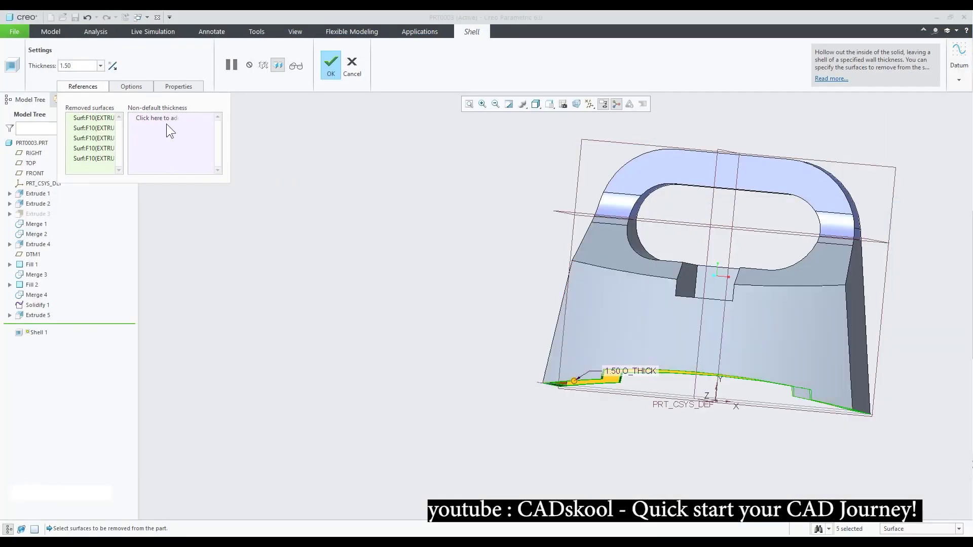
# Give an inner face a 0.5 wall thickness and finish the shell.
pyautogui.click(169, 130)
pyautogui.moveTo(710, 325); pyautogui.dragTo(709, 284, button='middle')
pyautogui.click(715, 294)
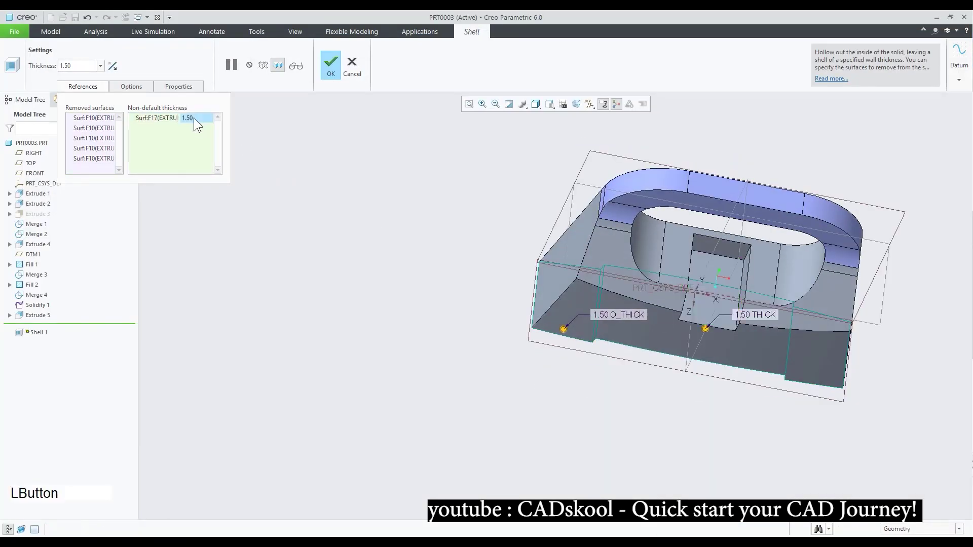
pyautogui.write('0.5')
pyautogui.press('Return')
pyautogui.moveTo(469, 337); pyautogui.dragTo(385, 228, button='middle')
pyautogui.middleClick(351, 172)
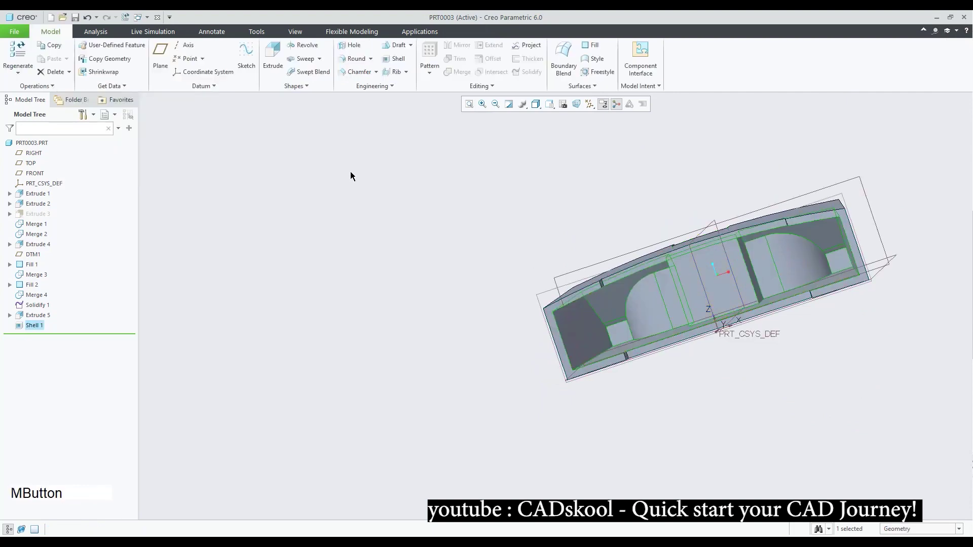
# Create the second shell with its default thickness.
pyautogui.click(395, 59)
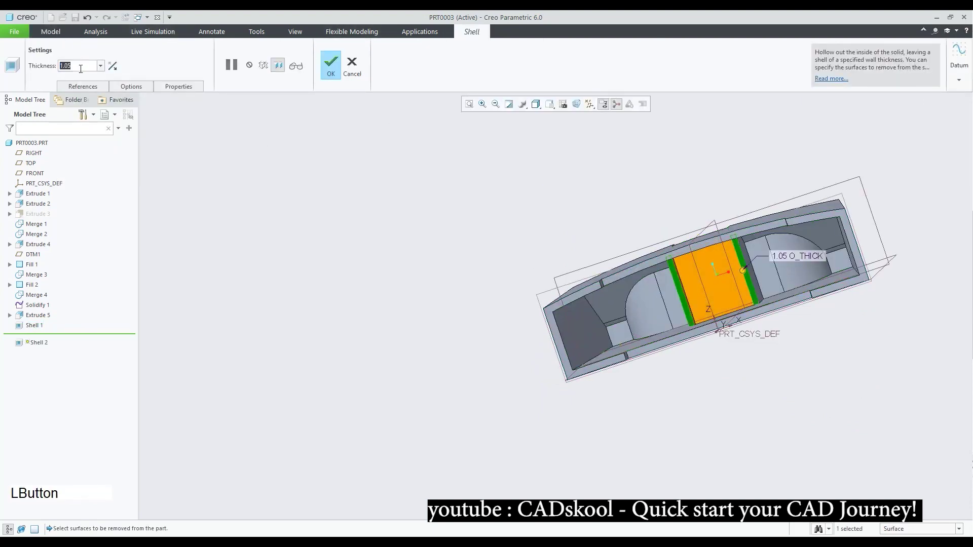
pyautogui.press('Return')
pyautogui.middleClick(420, 298)
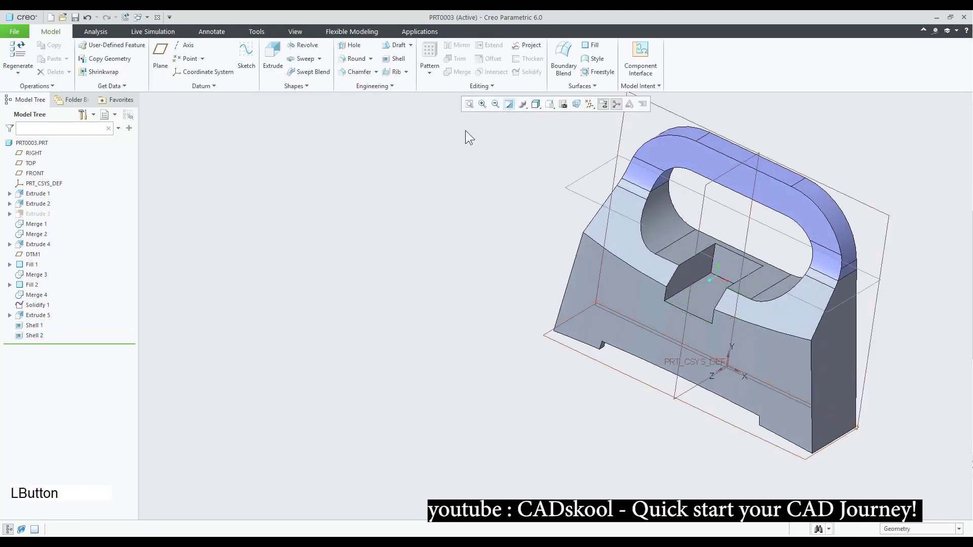
# Solidify the Merge 3 quilt into Solidify 2 and return to the default orientation.
pyautogui.click(26, 285)
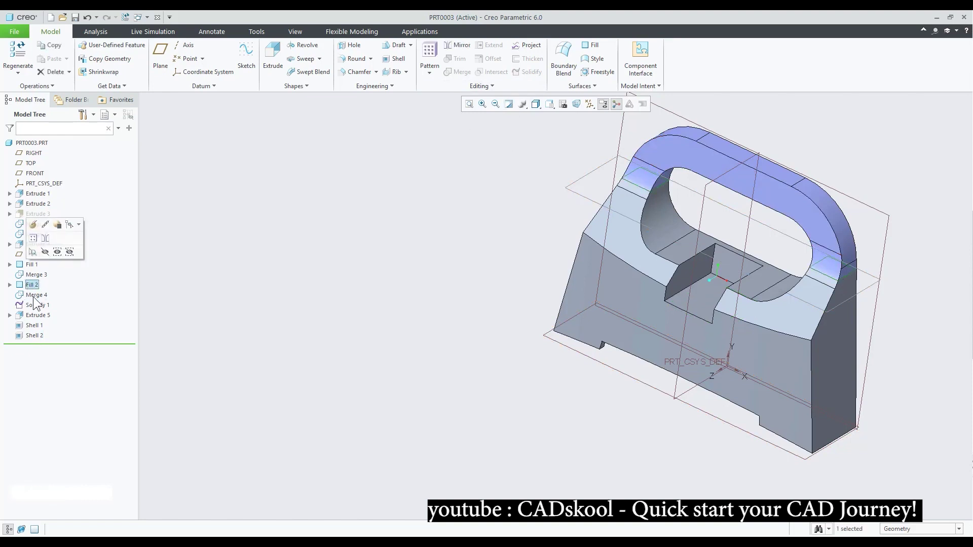
pyautogui.click(38, 296)
pyautogui.click(35, 275)
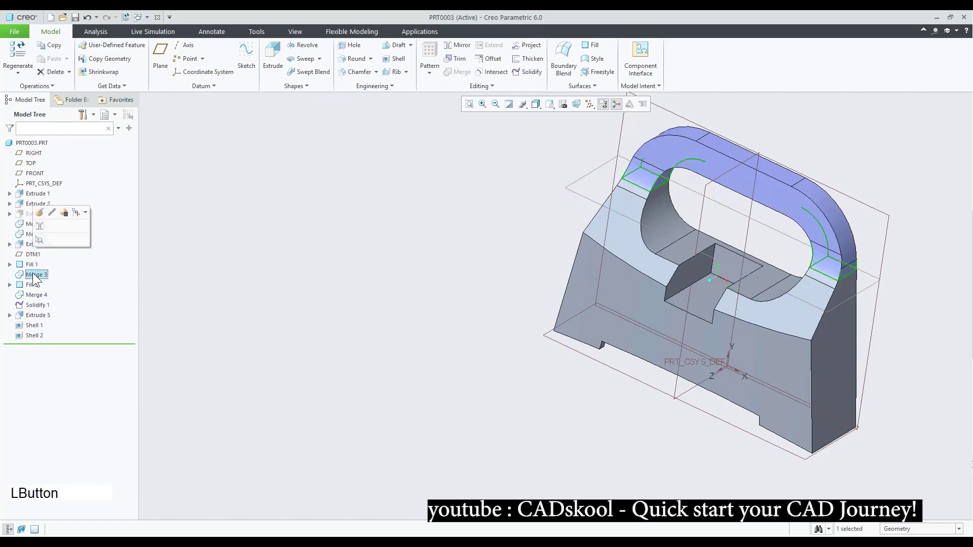
pyautogui.click(518, 69)
pyautogui.middleClick(407, 249)
pyautogui.moveTo(406, 248); pyautogui.dragTo(852, 233, button='middle')
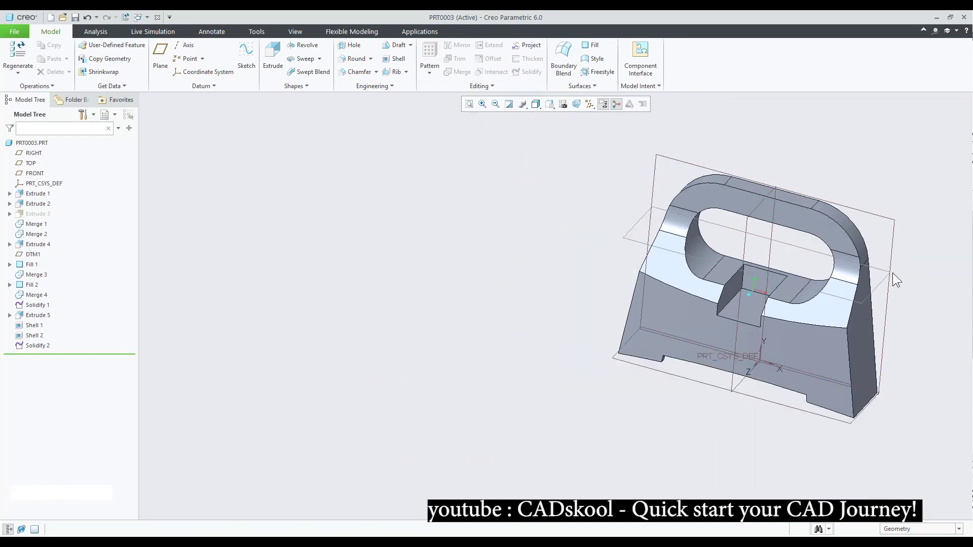
pyautogui.moveTo(892, 275); pyautogui.dragTo(806, 291, button='middle')
pyautogui.hotkey('ctrl', 'd')
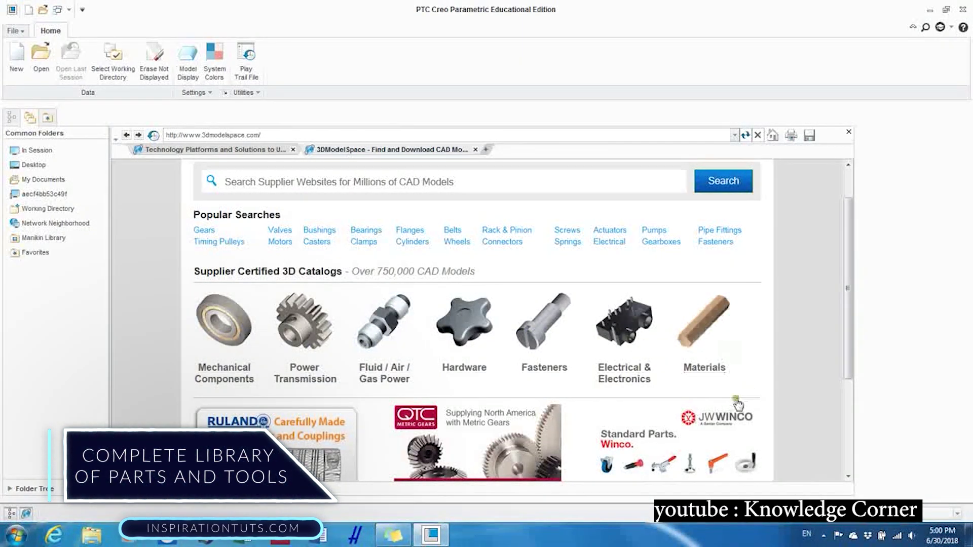
# Browse Fasteners > Standards Library > ANSI (Metric) > Metric Hexagonal Nuts > Hex Flange Nuts.
pyautogui.click(543, 325)
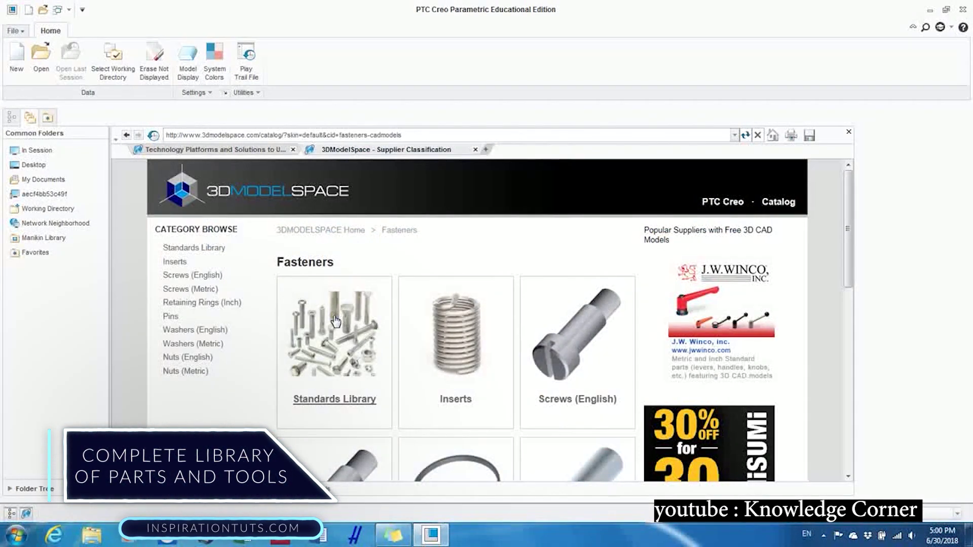
pyautogui.scroll(-3, 557, 357)
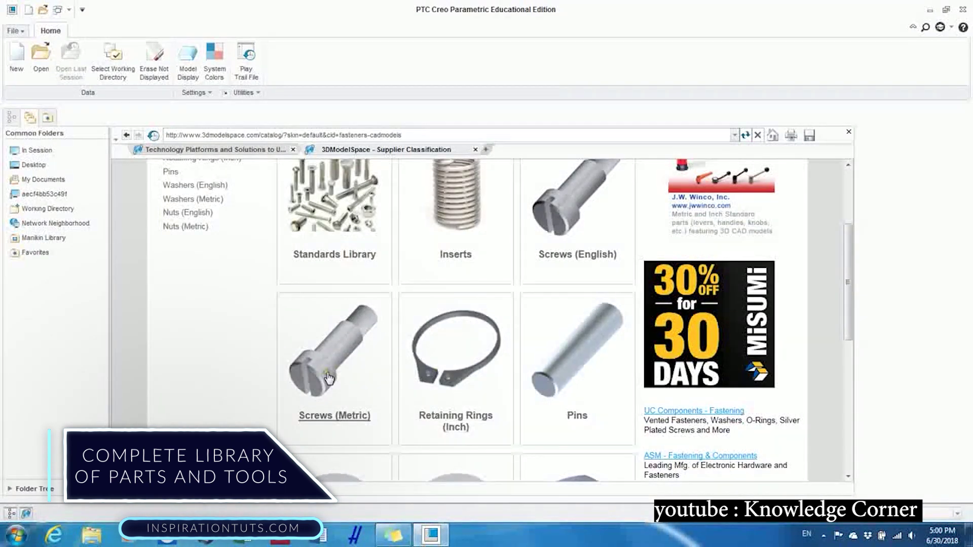
pyautogui.scroll(3, 201, 252)
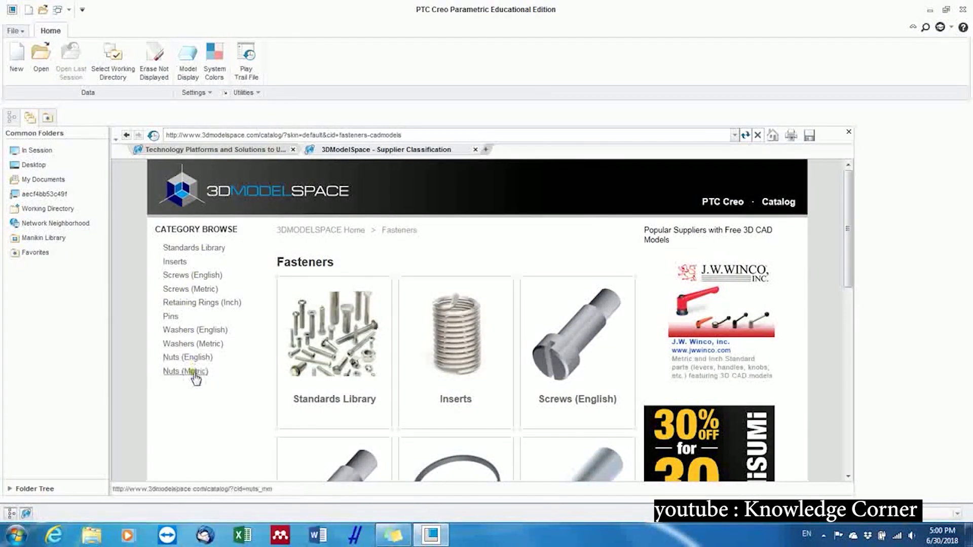
pyautogui.click(326, 404)
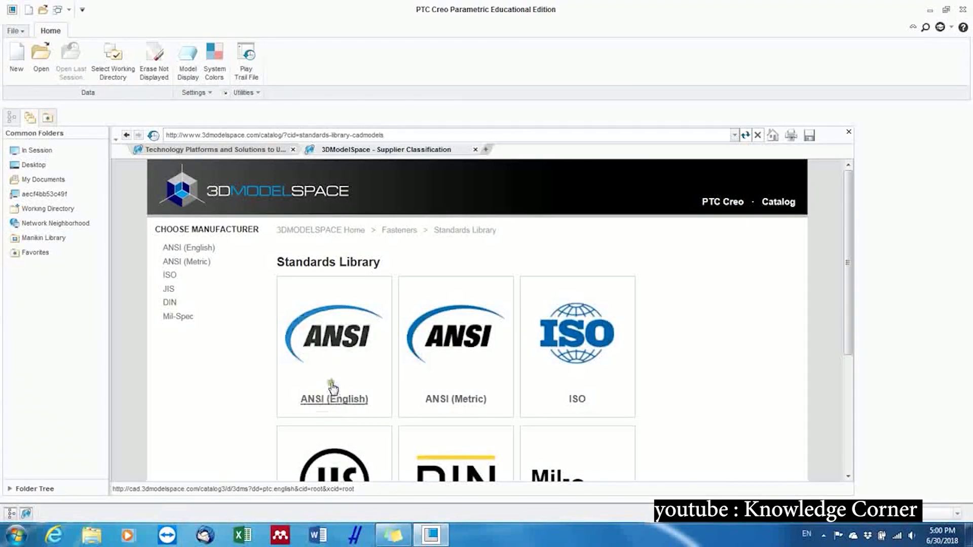
pyautogui.click(200, 270)
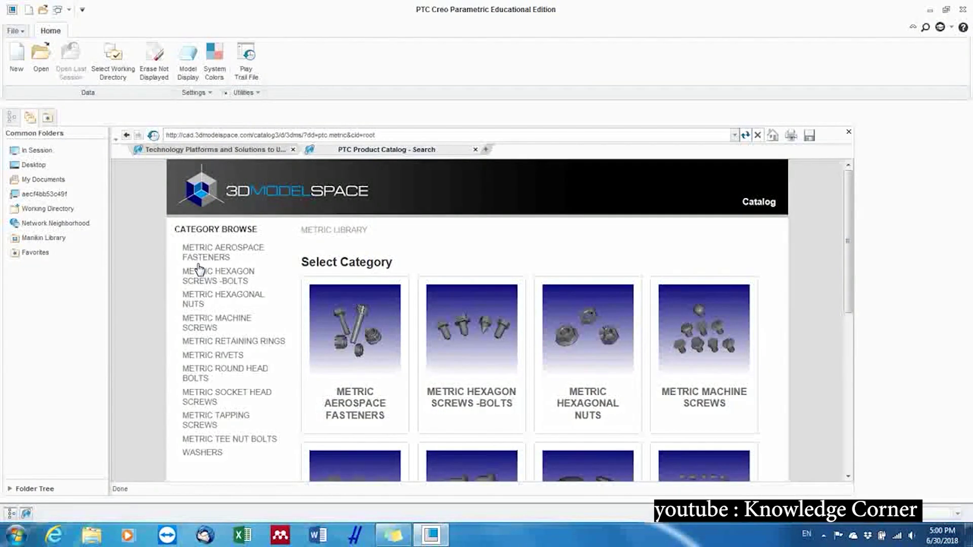
pyautogui.scroll(-1, 519, 275)
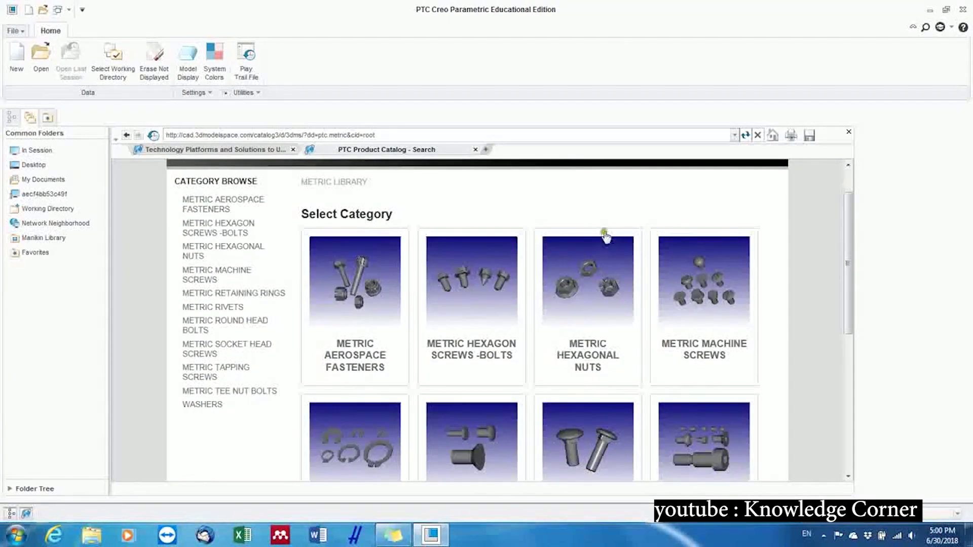
pyautogui.click(588, 330)
pyautogui.scroll(-1, 601, 441)
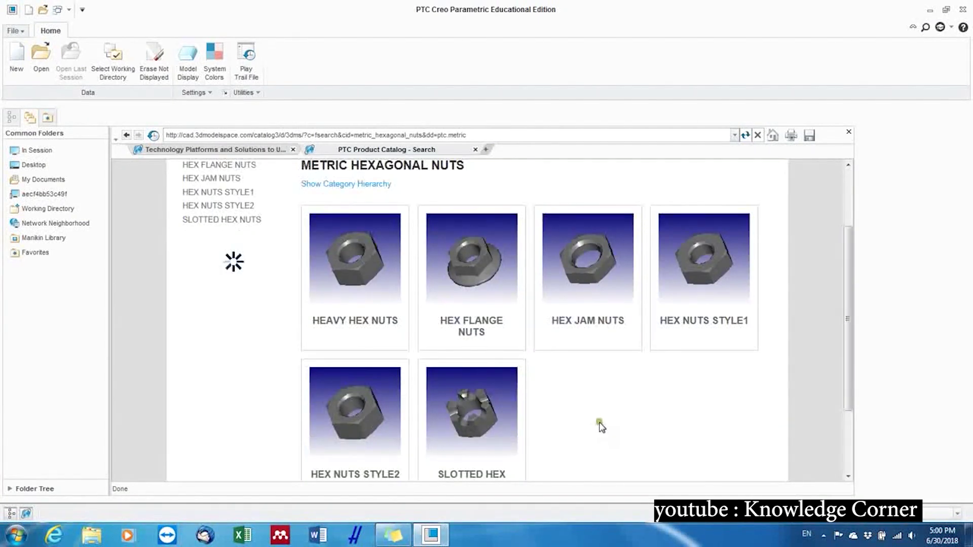
pyautogui.click(459, 328)
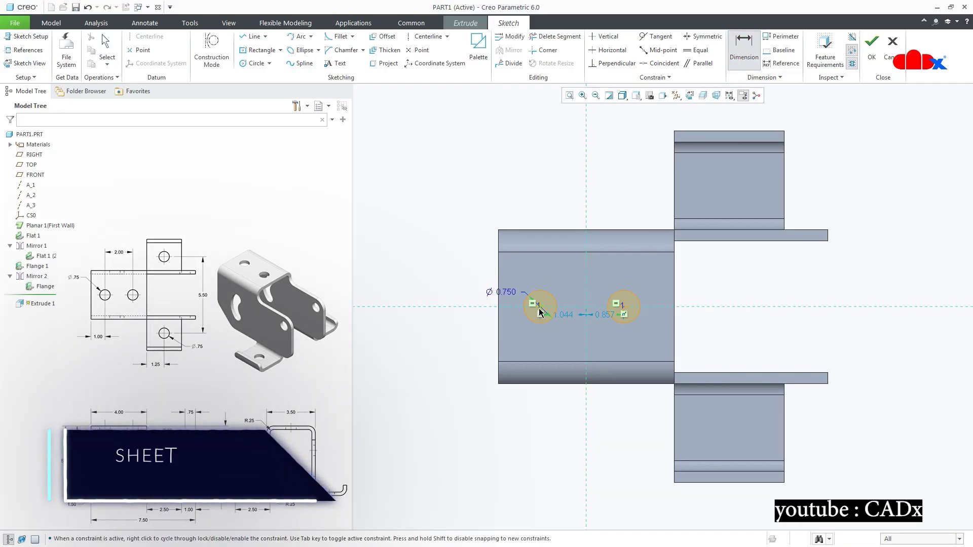
# Dimension the 0.750 hole 1.000 from the edge and complete the hole cut.
pyautogui.click(541, 306)
pyautogui.middleClick(522, 332)
pyautogui.write('1')
pyautogui.press('Return')
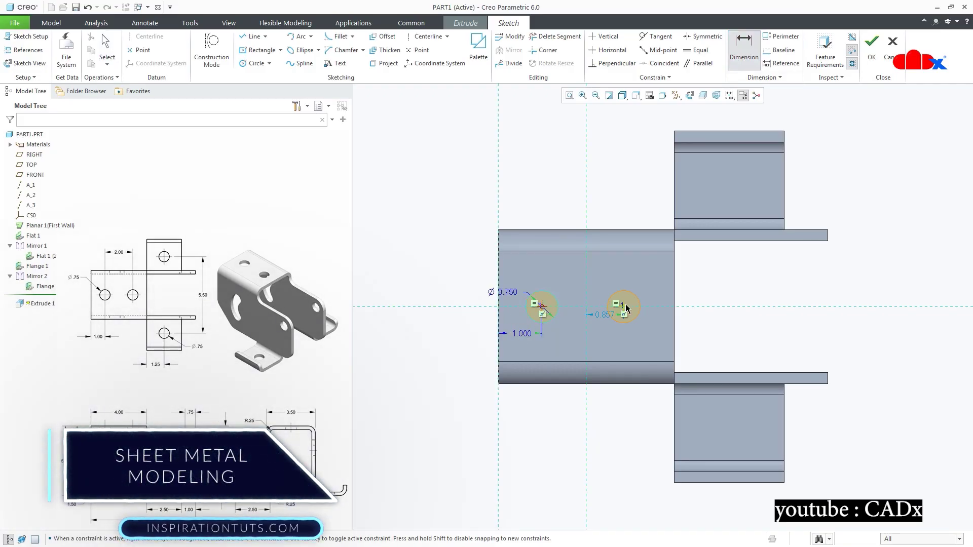
pyautogui.click(875, 51)
pyautogui.middleClick(732, 332)
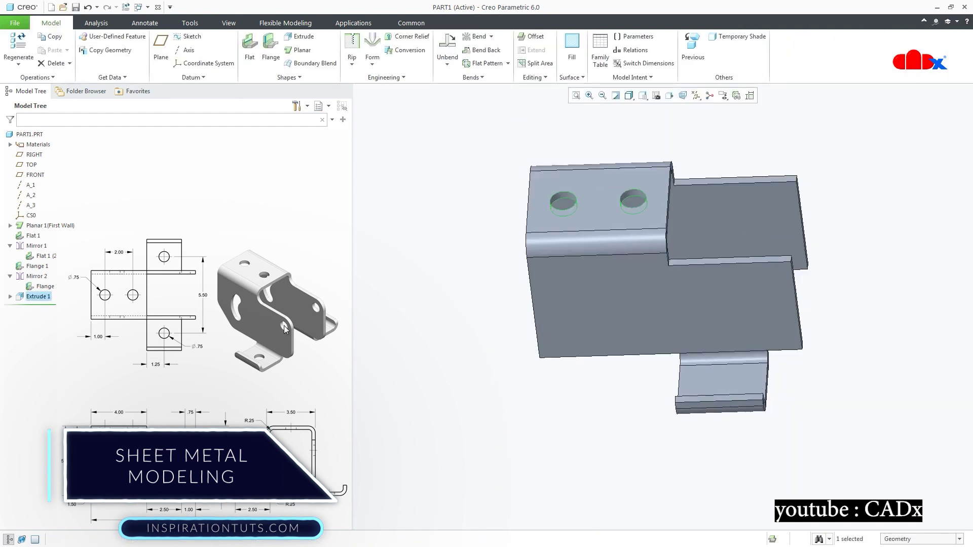
# Start a second extruded cut sketched on the lower flange with circles, then dimension them.
pyautogui.click(300, 37)
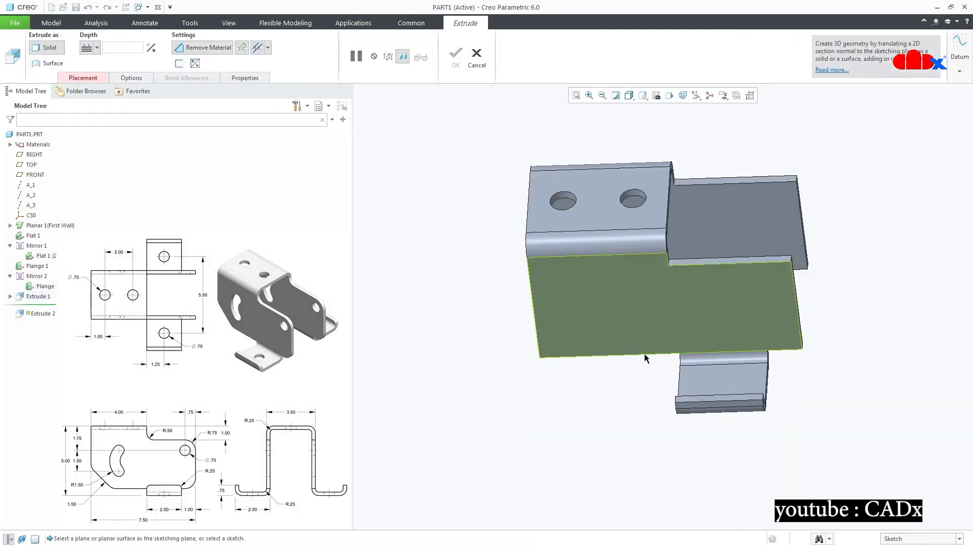
pyautogui.click(728, 384)
pyautogui.press('c')
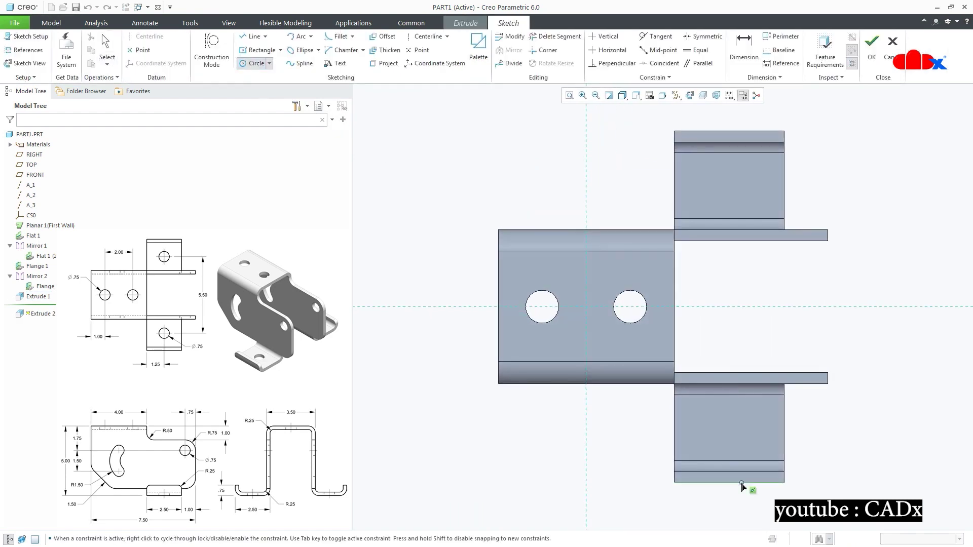
pyautogui.middleClick(827, 300)
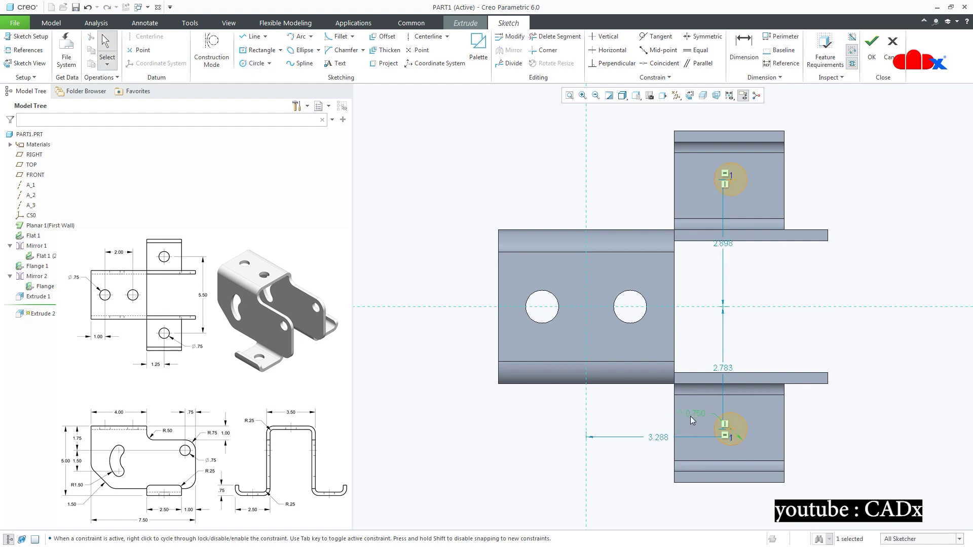
pyautogui.click(743, 46)
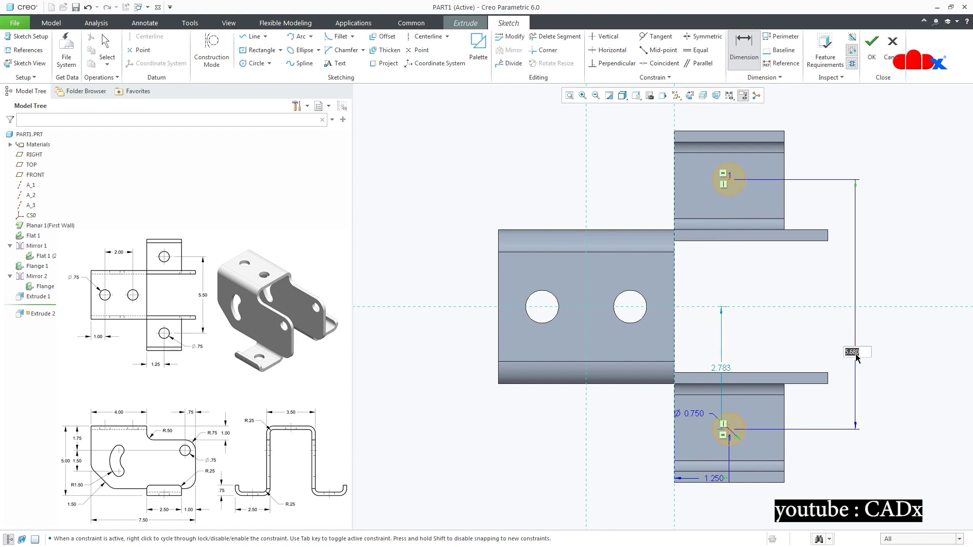
pyautogui.click(421, 40)
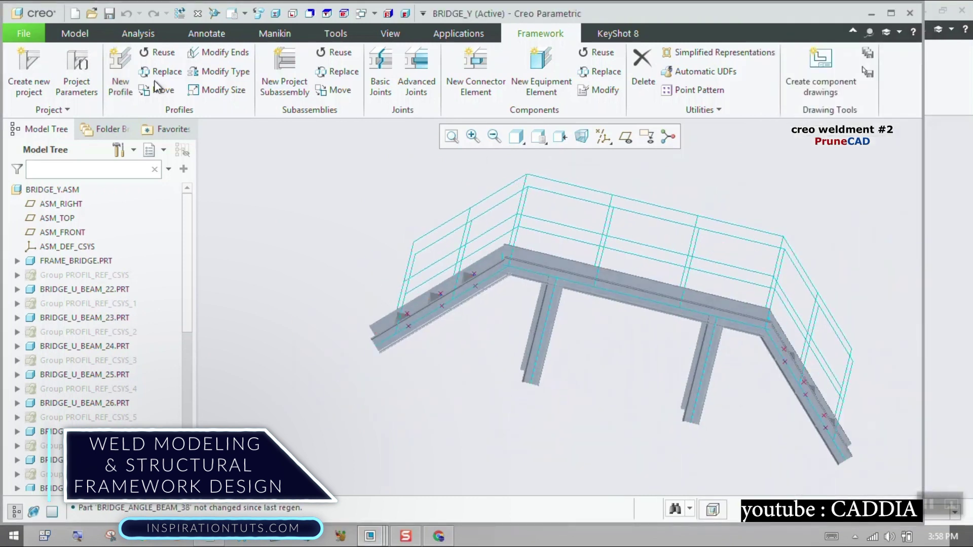
# Add DIN 2391 50x4 PIPE profiles along the frame curves as walkway and stair handrails.
pyautogui.click(120, 71)
pyautogui.click(828, 287)
pyautogui.doubleClick(465, 165)
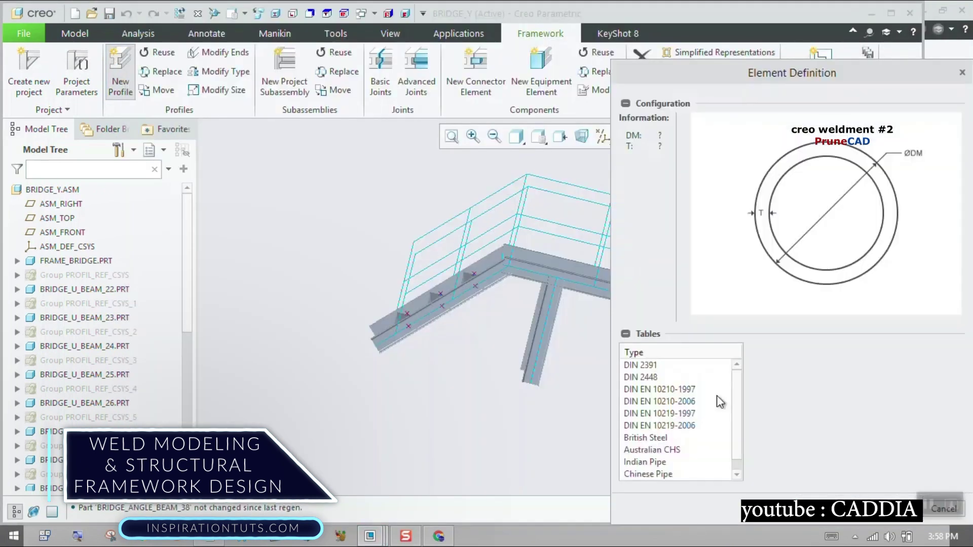
pyautogui.click(642, 365)
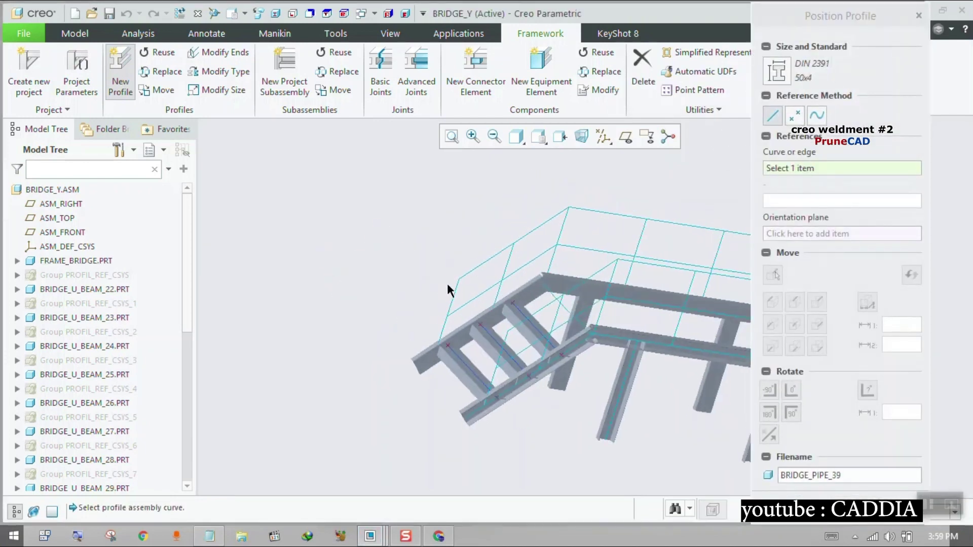
pyautogui.click(469, 340)
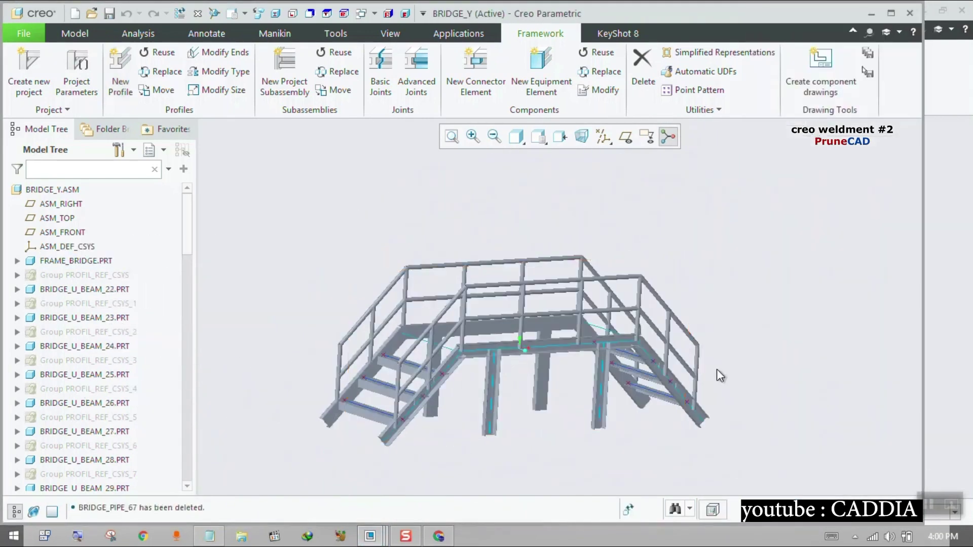
pyautogui.moveTo(717, 369)
pyautogui.mouseDown(button='middle')
pyautogui.moveTo(692, 378)
pyautogui.moveTo(691, 394)
pyautogui.moveTo(710, 381)
pyautogui.mouseUp(button='middle')
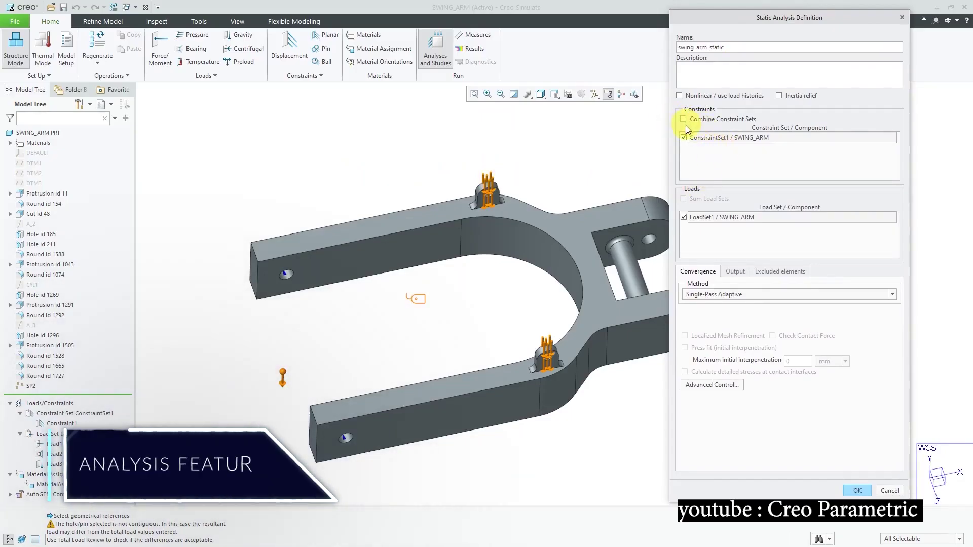
# Keep Single-Pass Adaptive convergence and add a displacement magnitude window in inches beside the stress plot.
pyautogui.click(748, 294)
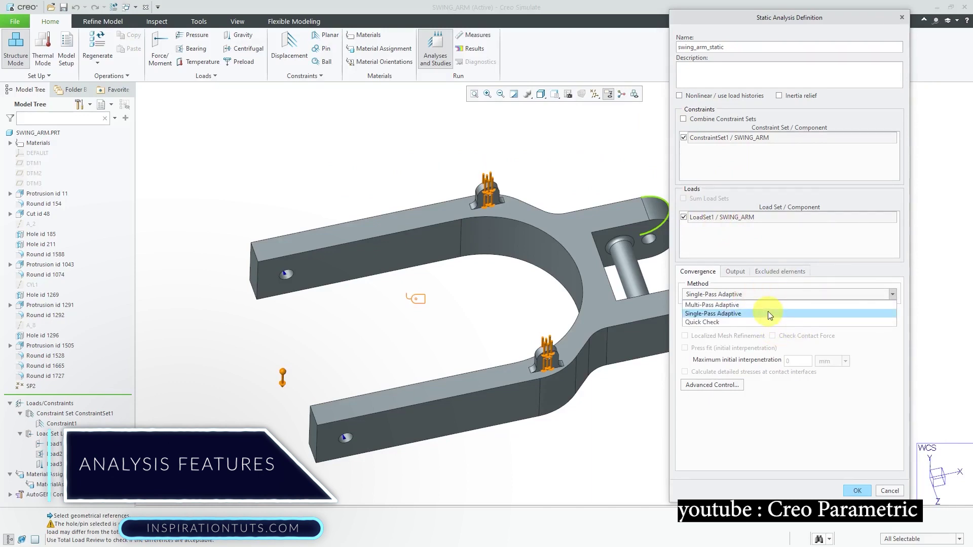
pyautogui.click(740, 313)
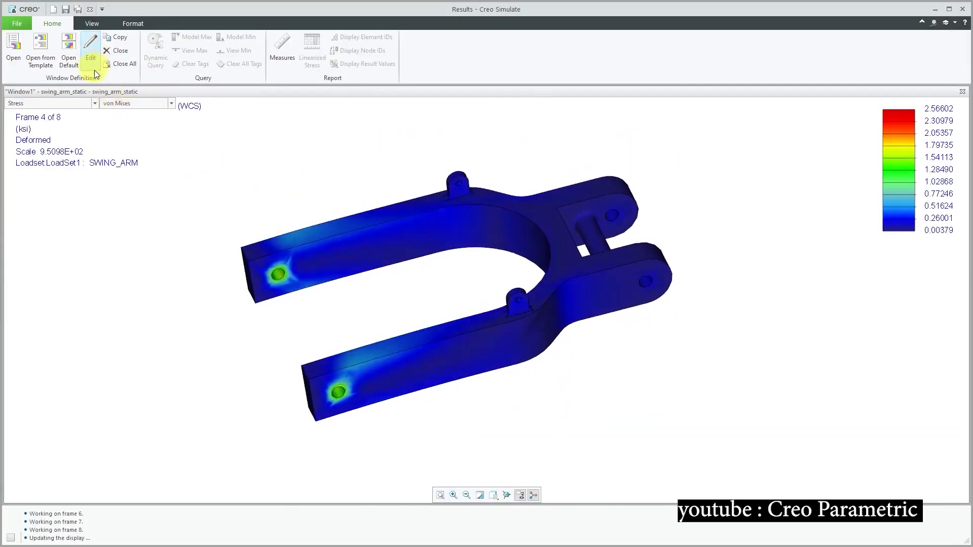
pyautogui.click(117, 37)
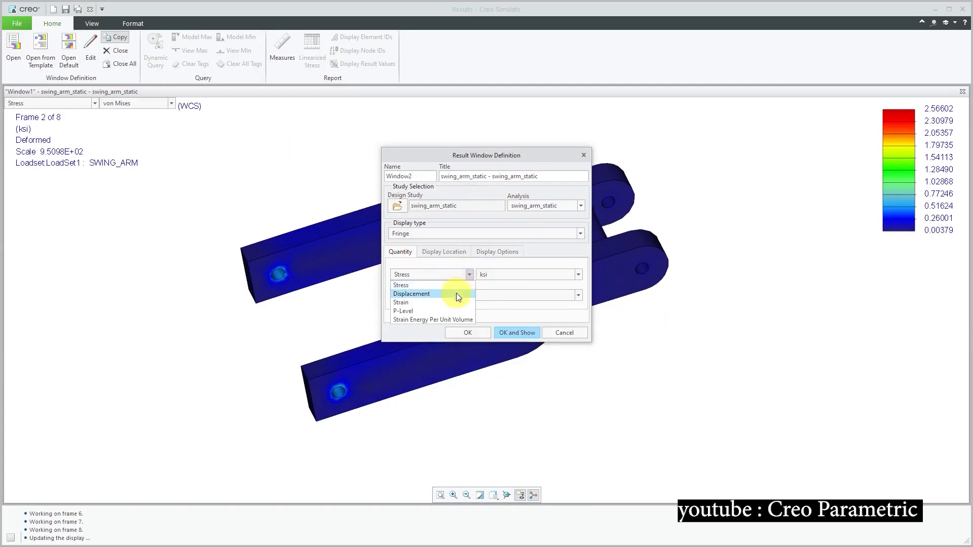
pyautogui.click(457, 294)
pyautogui.click(504, 276)
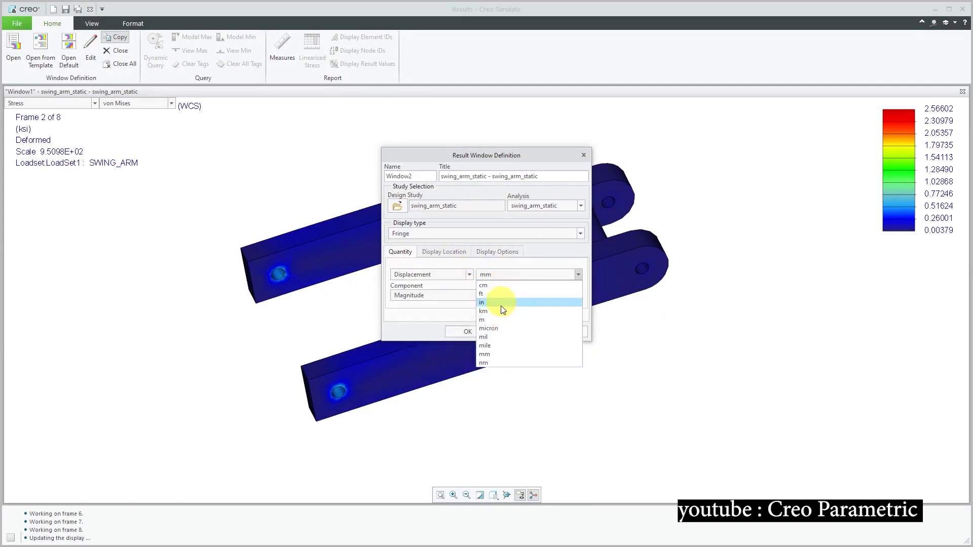
pyautogui.click(501, 303)
pyautogui.click(496, 252)
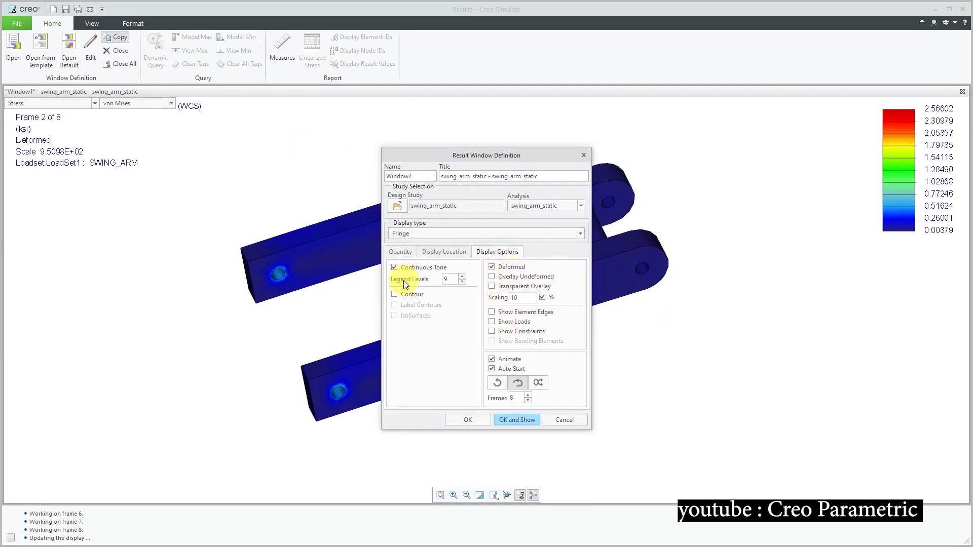
pyautogui.click(516, 420)
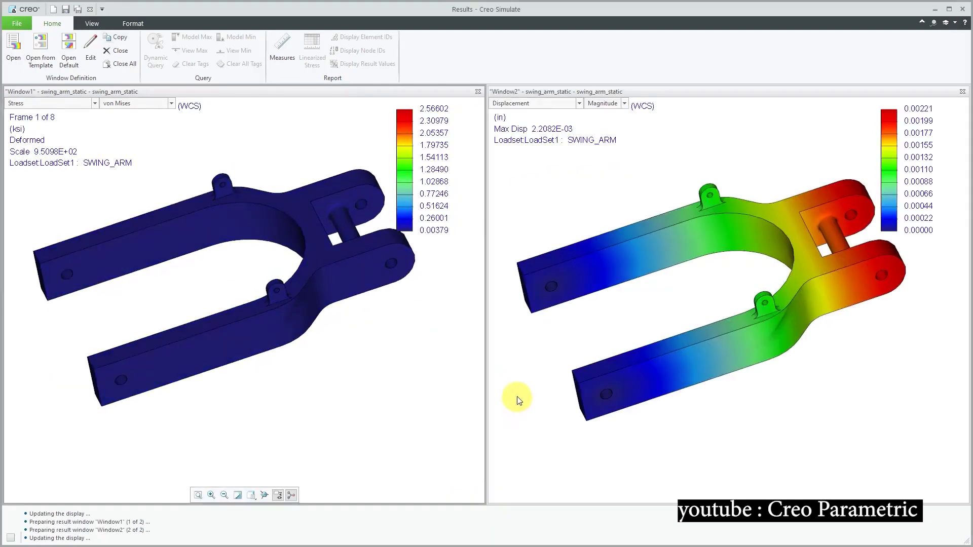
# Print the result windows, choosing an image format.
pyautogui.click(19, 24)
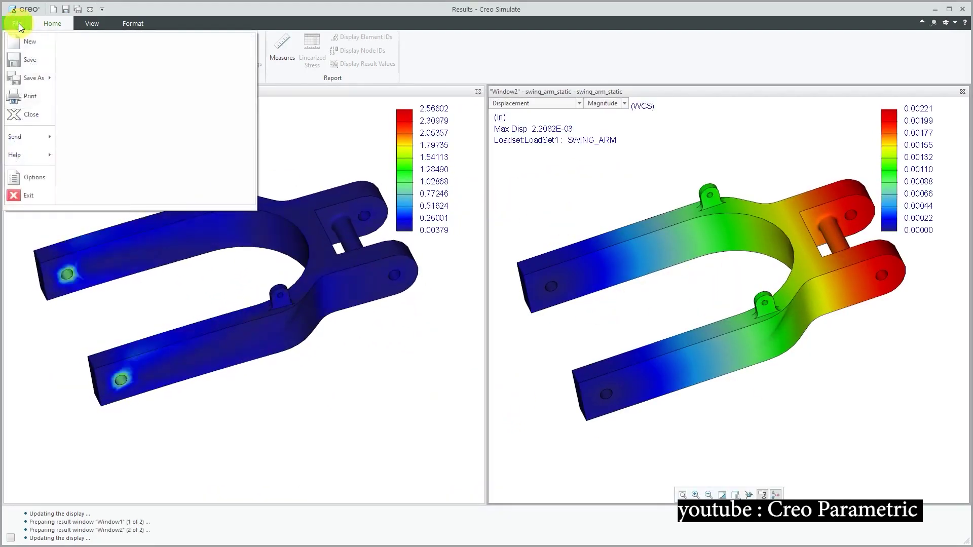
pyautogui.click(27, 96)
pyautogui.click(478, 166)
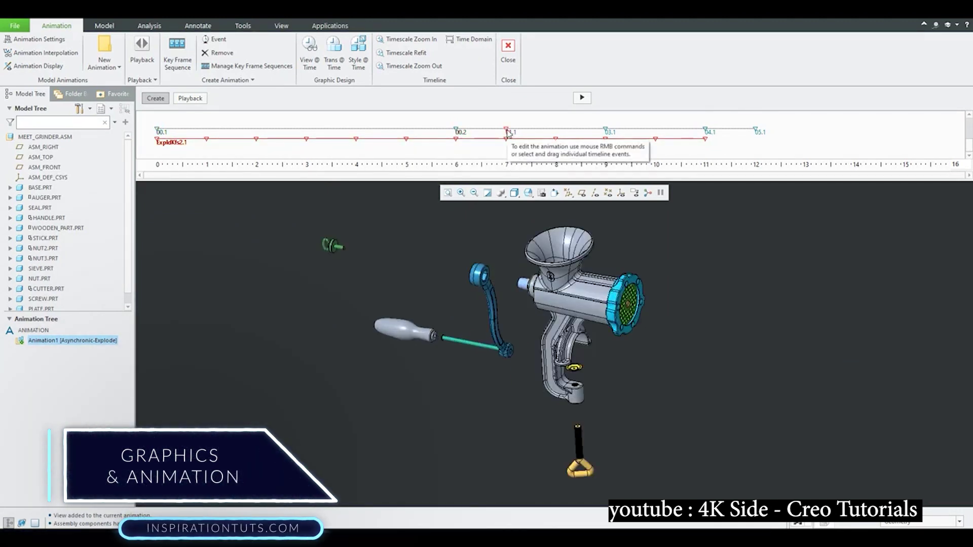
# Place copied keyframes near 8 s and 03.2 near 10 s on the timeline.
pyautogui.click(527, 146)
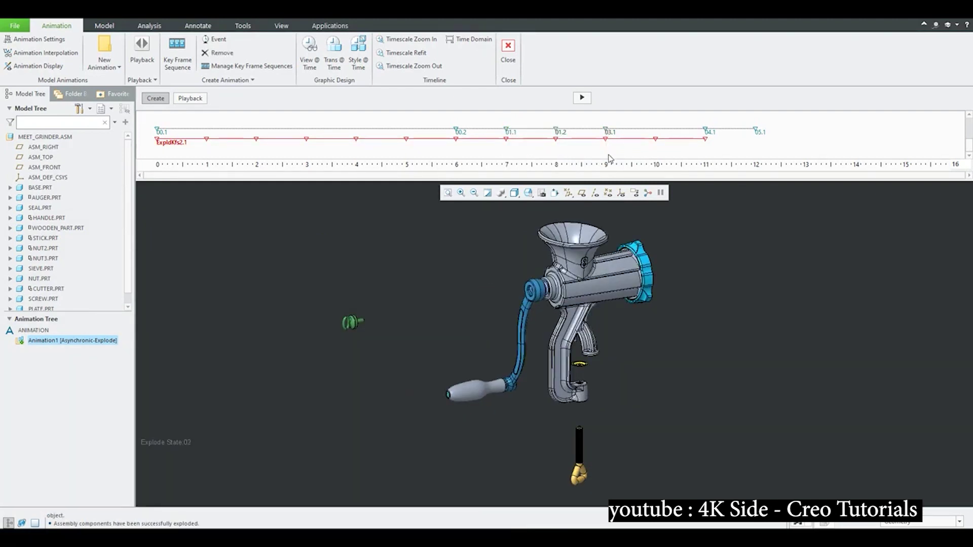
pyautogui.moveTo(610, 131); pyautogui.dragTo(641, 143)
pyautogui.click(658, 143)
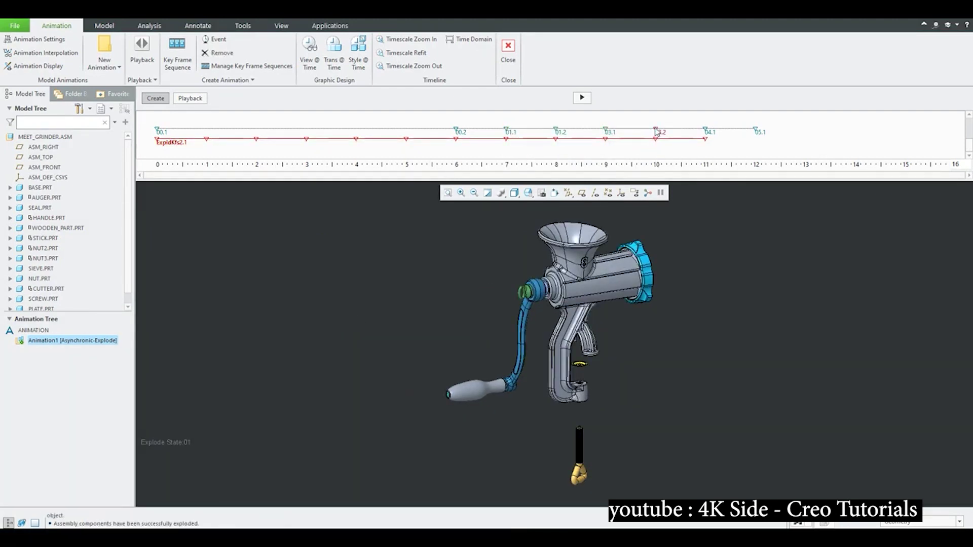
# Preview keyframes 04.1 and 05.1, then erase undisplayed objects from the session.
pyautogui.click(705, 141)
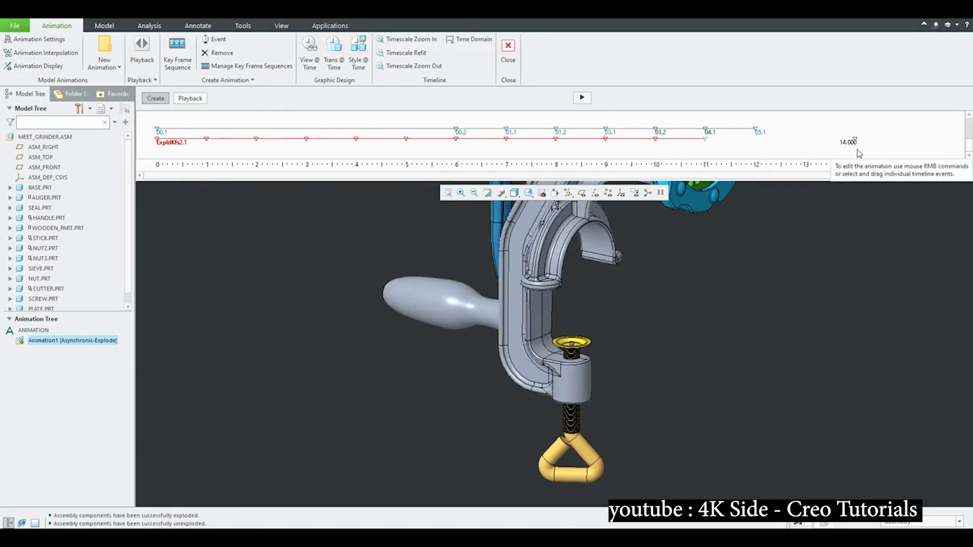
pyautogui.click(757, 131)
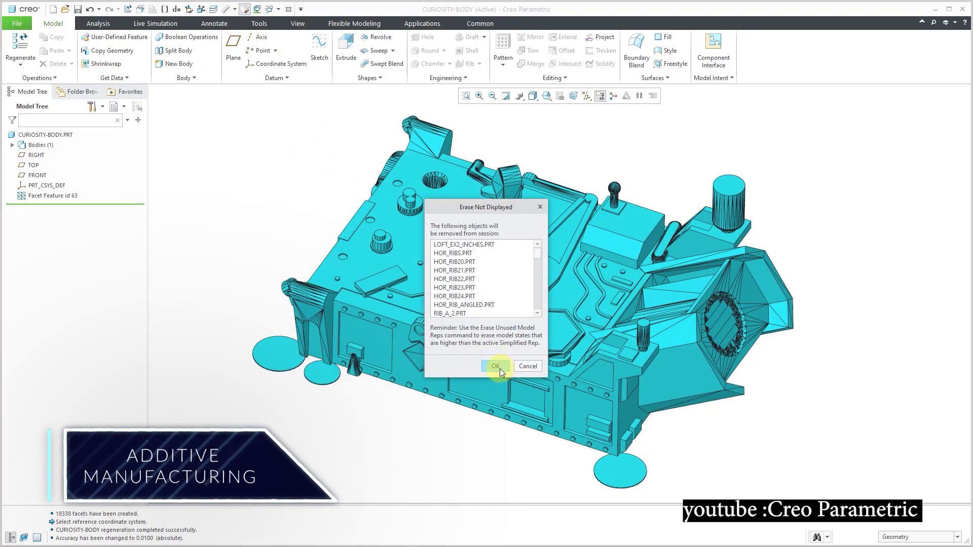
pyautogui.click(496, 367)
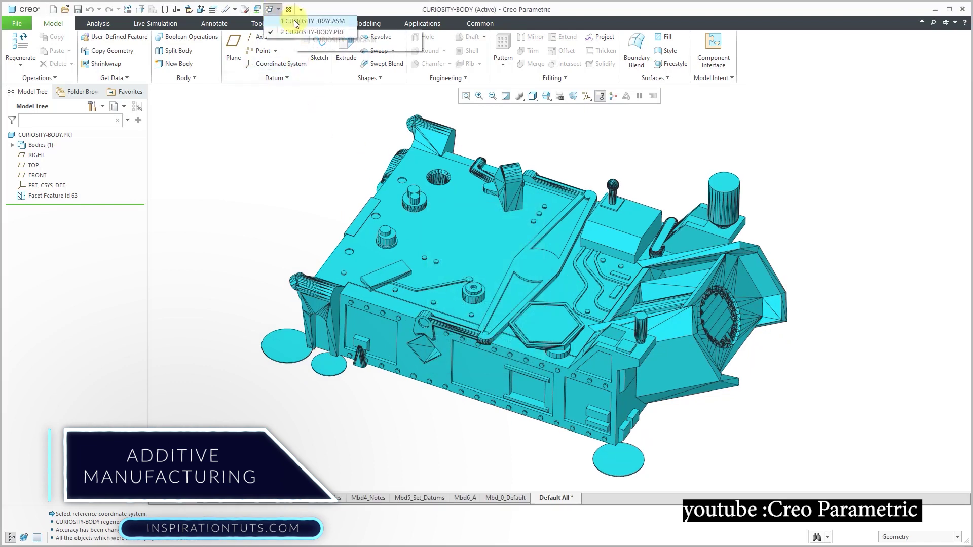
# Assemble curiosity-body.prt into CURIOSITY_TRAY.ASM and hide the datum planes.
pyautogui.click(313, 22)
pyautogui.click(41, 48)
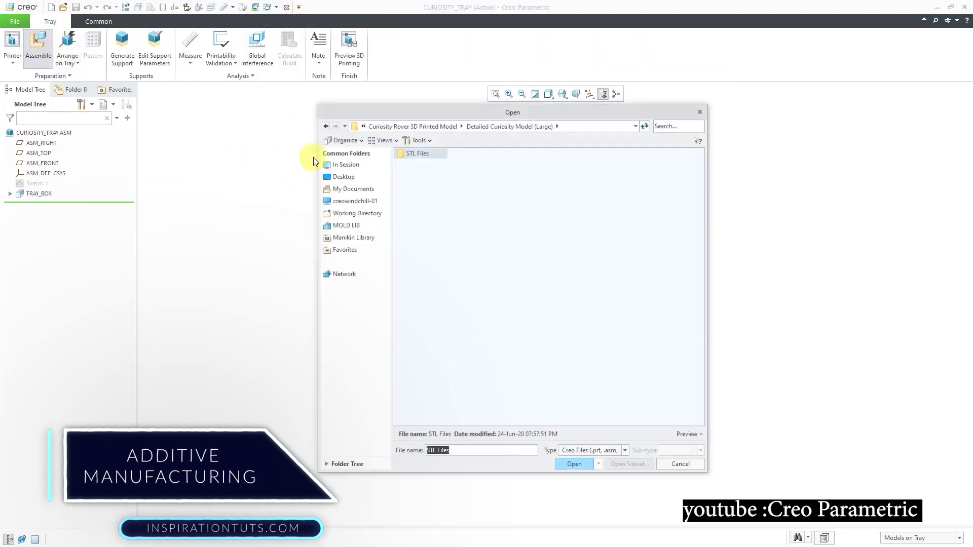
pyautogui.doubleClick(430, 153)
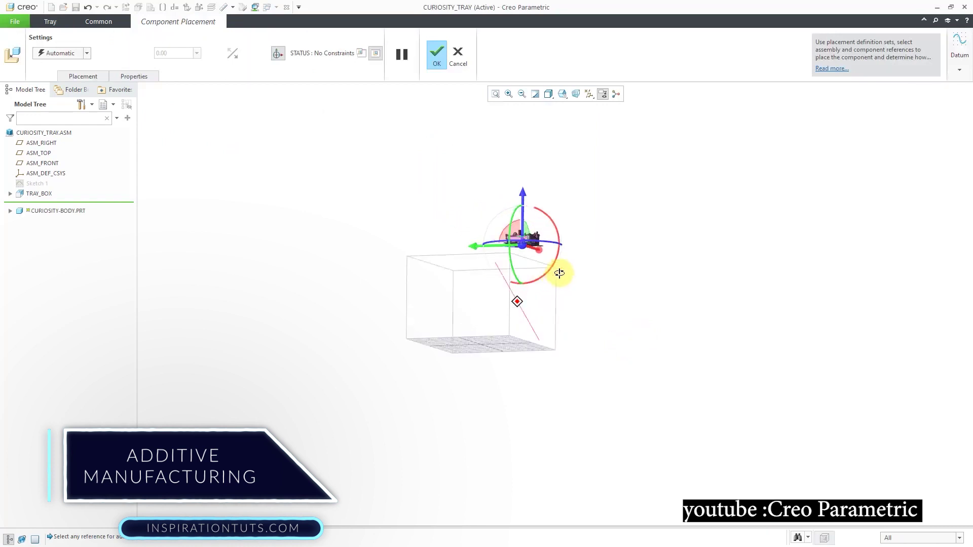
pyautogui.click(437, 53)
pyautogui.moveTo(552, 245); pyautogui.dragTo(611, 293, button='middle')
pyautogui.click(606, 151)
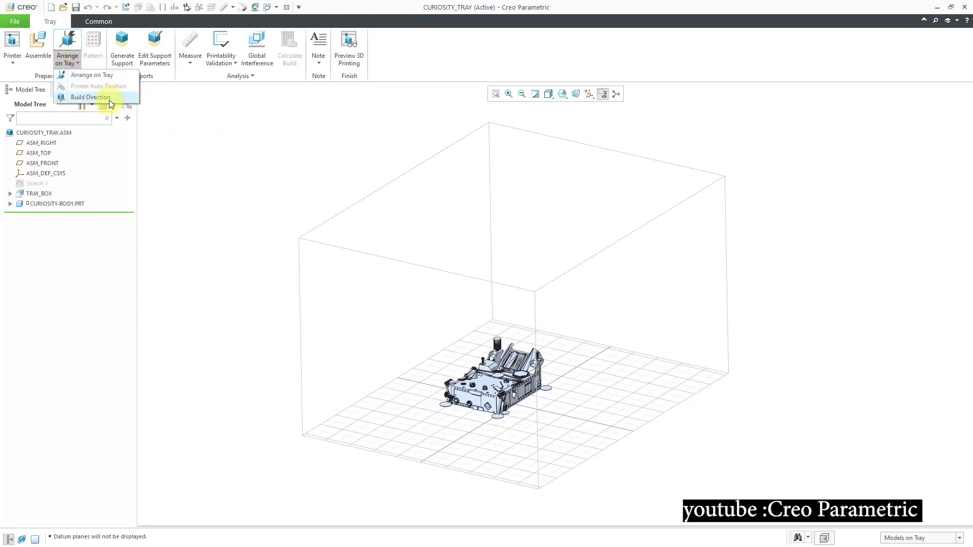
# Arrange the Curiosity body on the tray and generate its print supports.
pyautogui.click(110, 76)
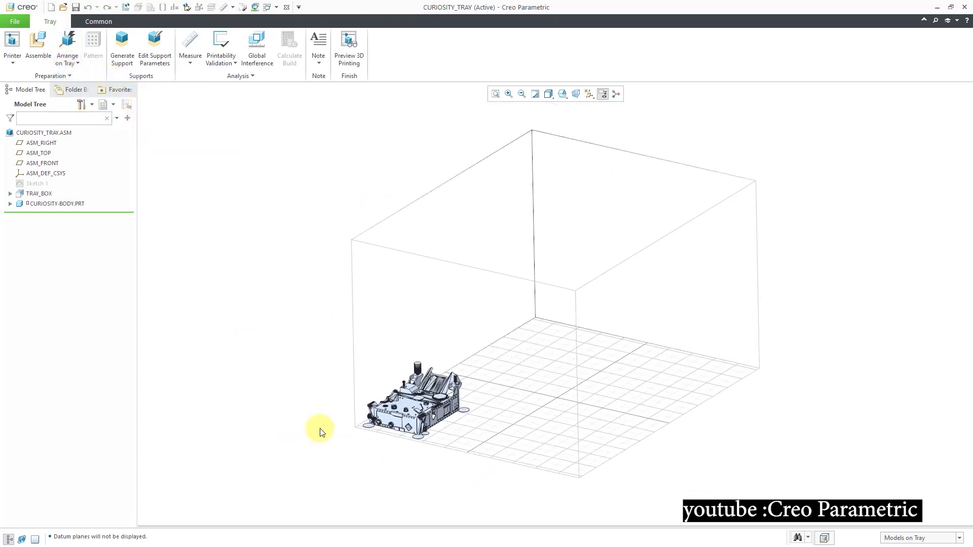
pyautogui.scroll(-3, 320, 431)
pyautogui.scroll(2, 291, 391)
pyautogui.click(64, 203)
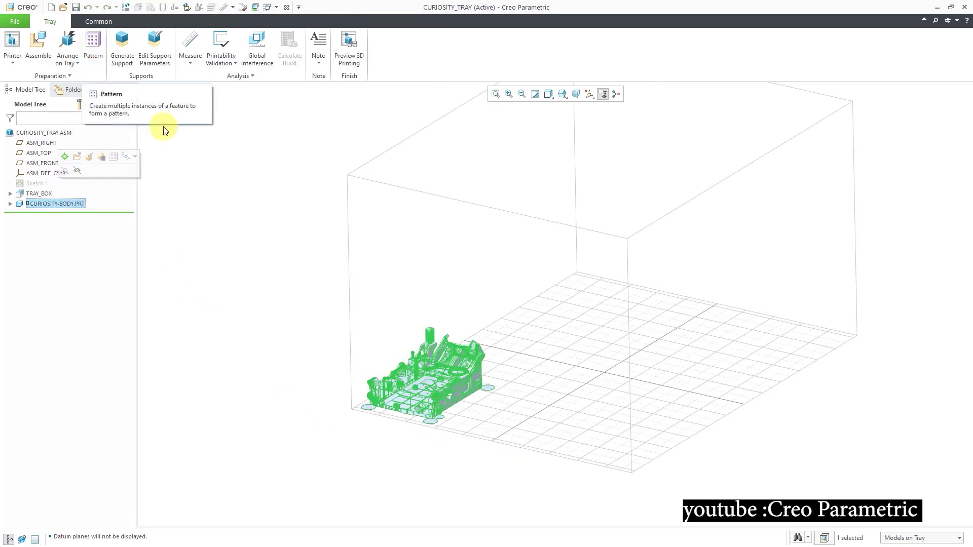
pyautogui.click(214, 236)
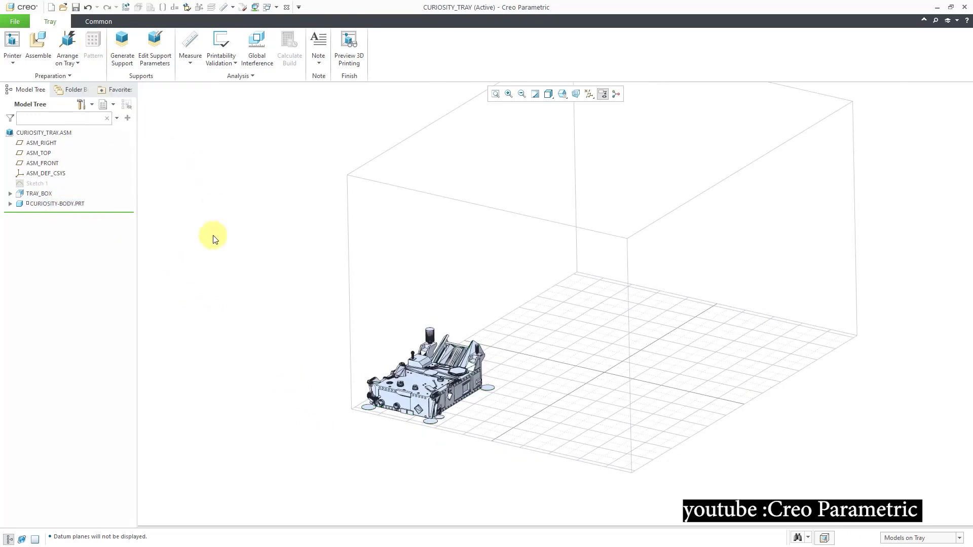
pyautogui.click(124, 61)
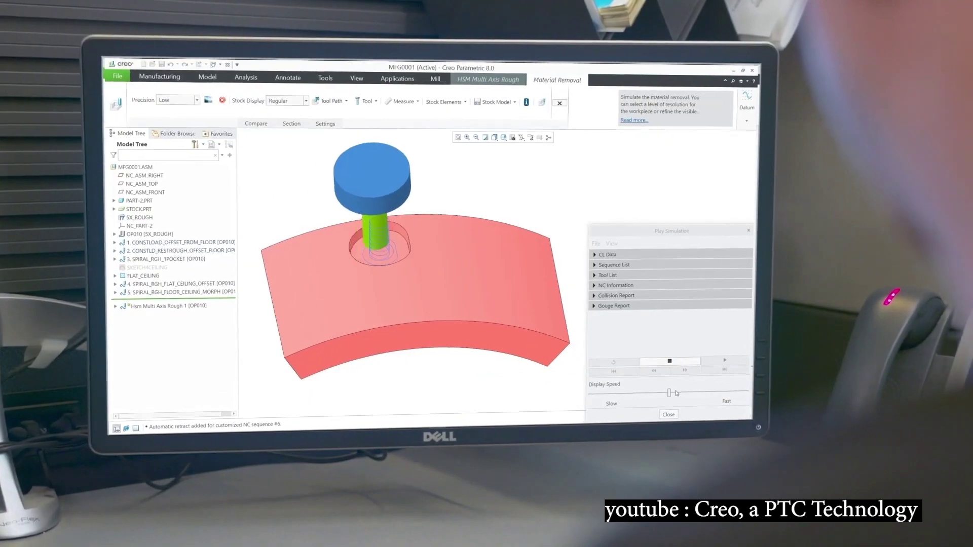
# Adjust the removal playback speed, chamfer the front cap, and choose the flat wall's miter-cut relief type.
pyautogui.moveTo(667, 392); pyautogui.dragTo(680, 392)
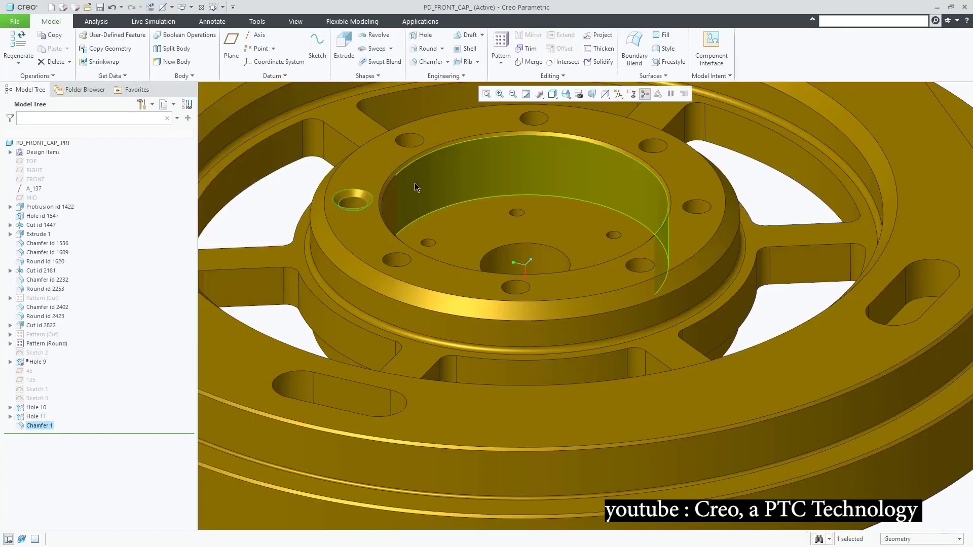
pyautogui.rightClick(414, 183)
pyautogui.click(441, 188)
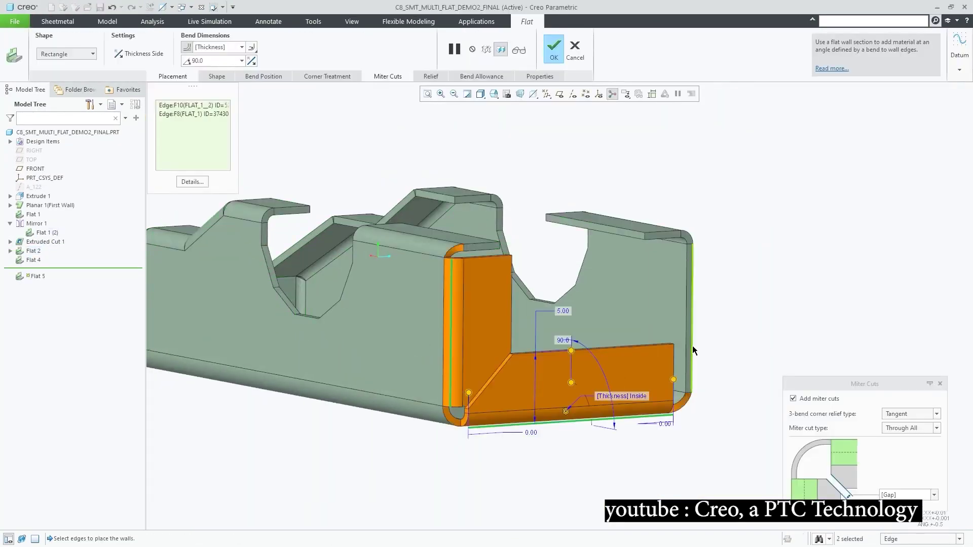
pyautogui.click(913, 414)
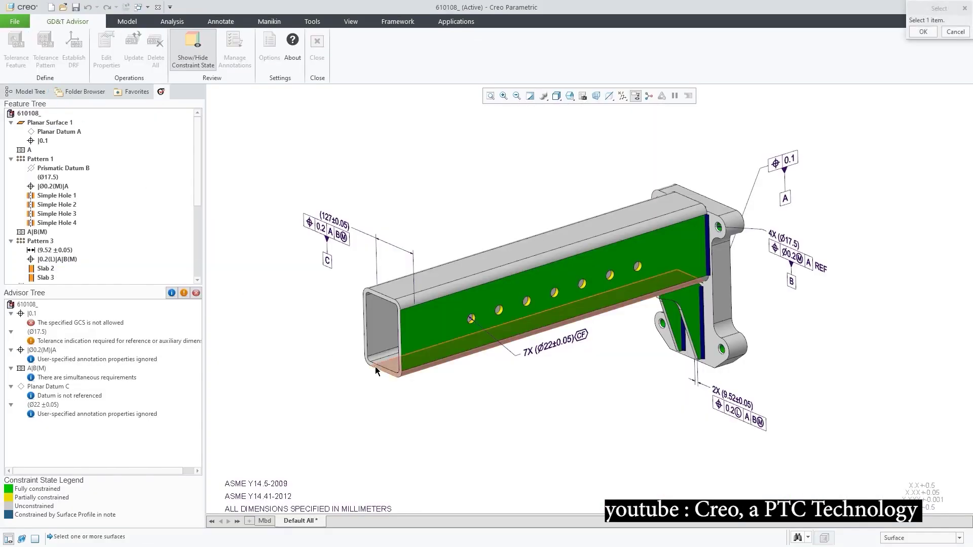
# Add a tolerance feature on the tube's end face as a 0.5 profile of a surface.
pyautogui.click(375, 371)
pyautogui.click(897, 135)
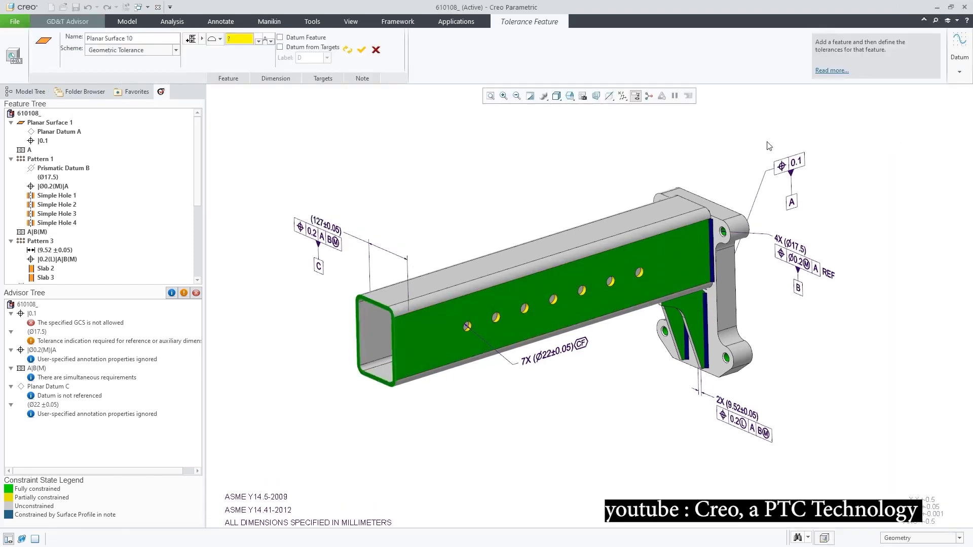
pyautogui.click(216, 39)
pyautogui.click(248, 113)
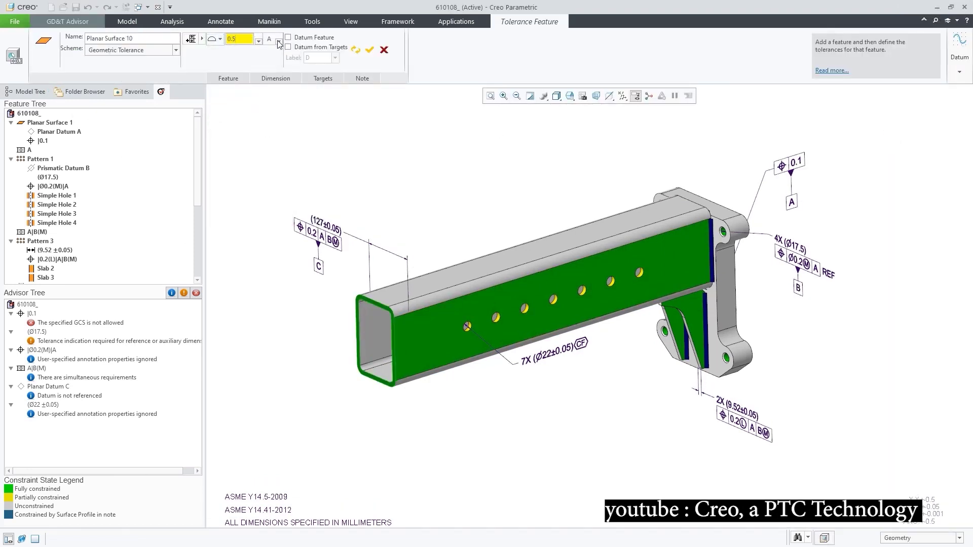
pyautogui.click(380, 53)
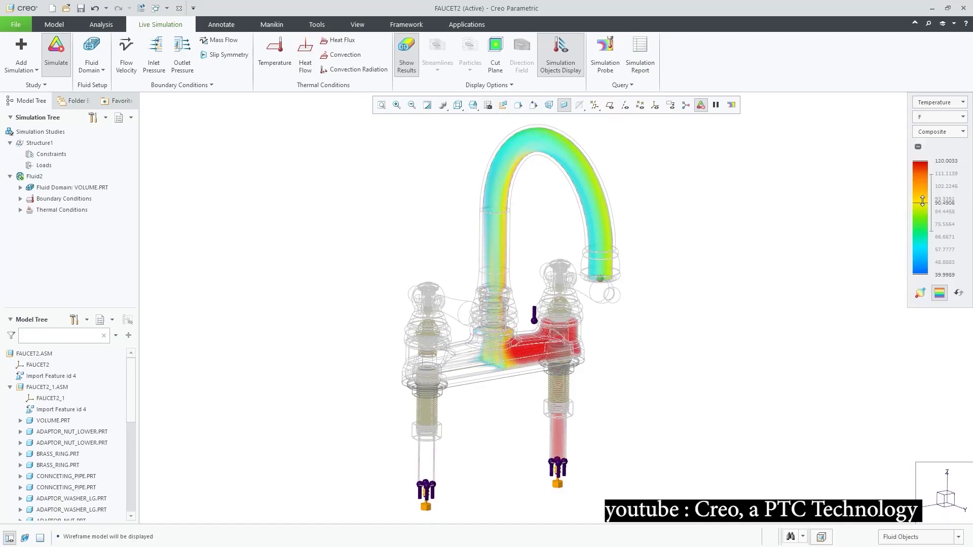
# Set the legend marker to 85.87 with surface temperatures, make HSM roughing 3+2 axis, then slow playback.
pyautogui.moveTo(925, 197); pyautogui.dragTo(923, 203)
pyautogui.click(940, 132)
pyautogui.click(940, 149)
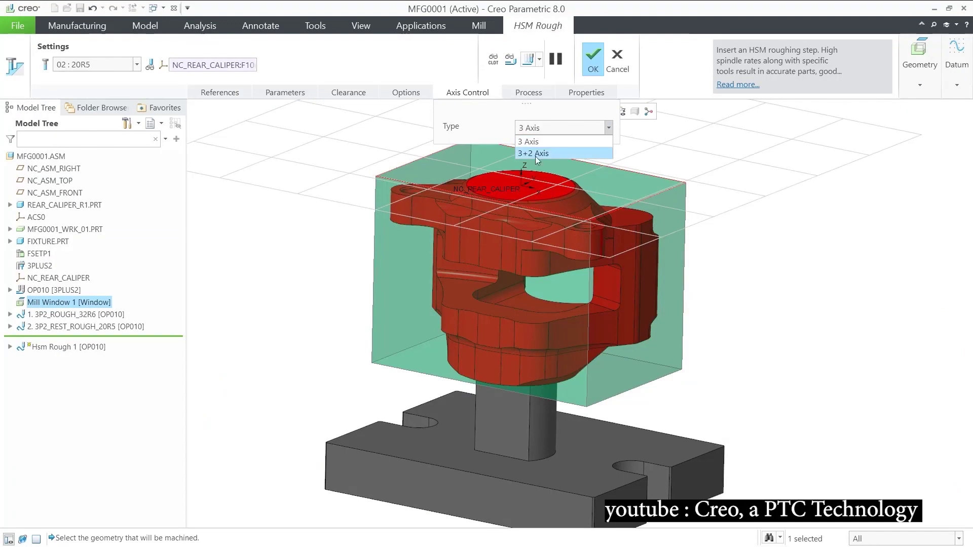
pyautogui.click(537, 154)
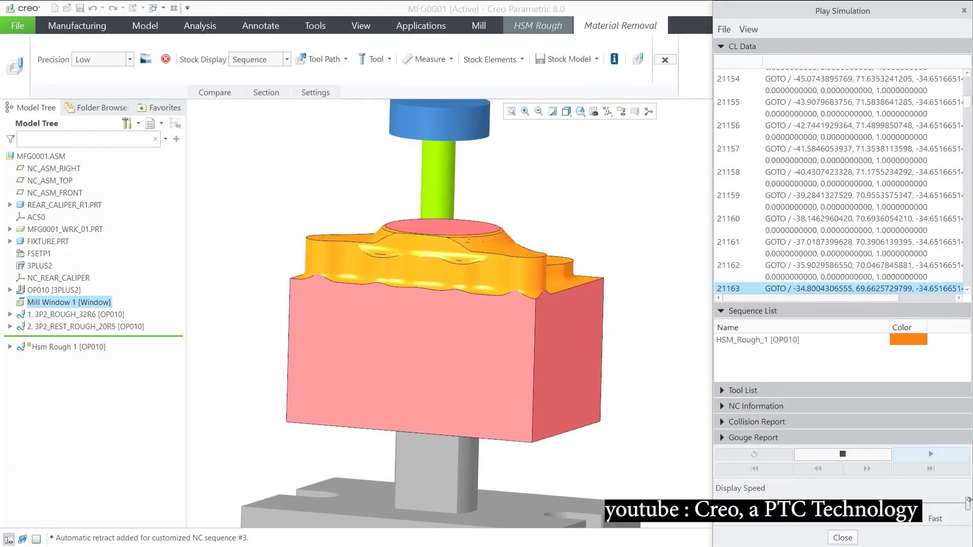
pyautogui.moveTo(967, 503); pyautogui.dragTo(842, 503)
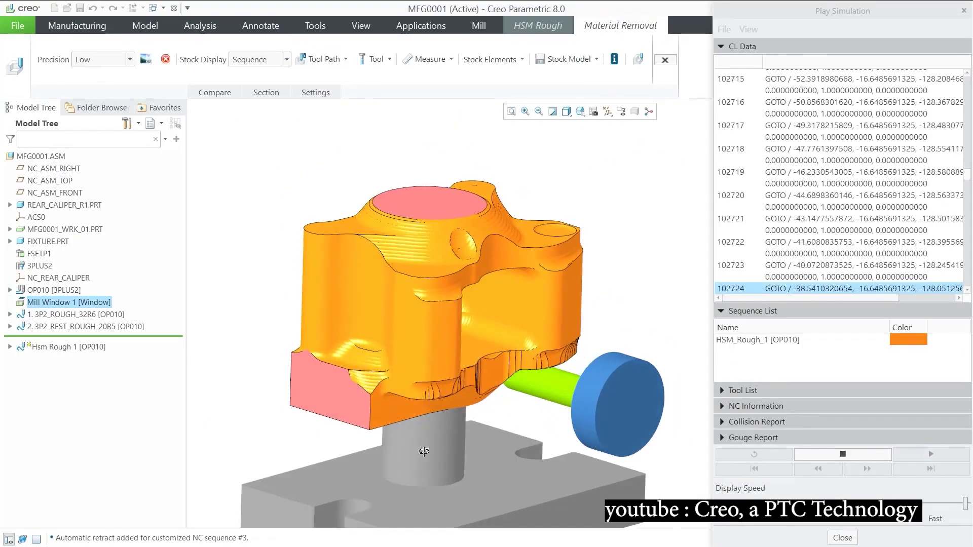